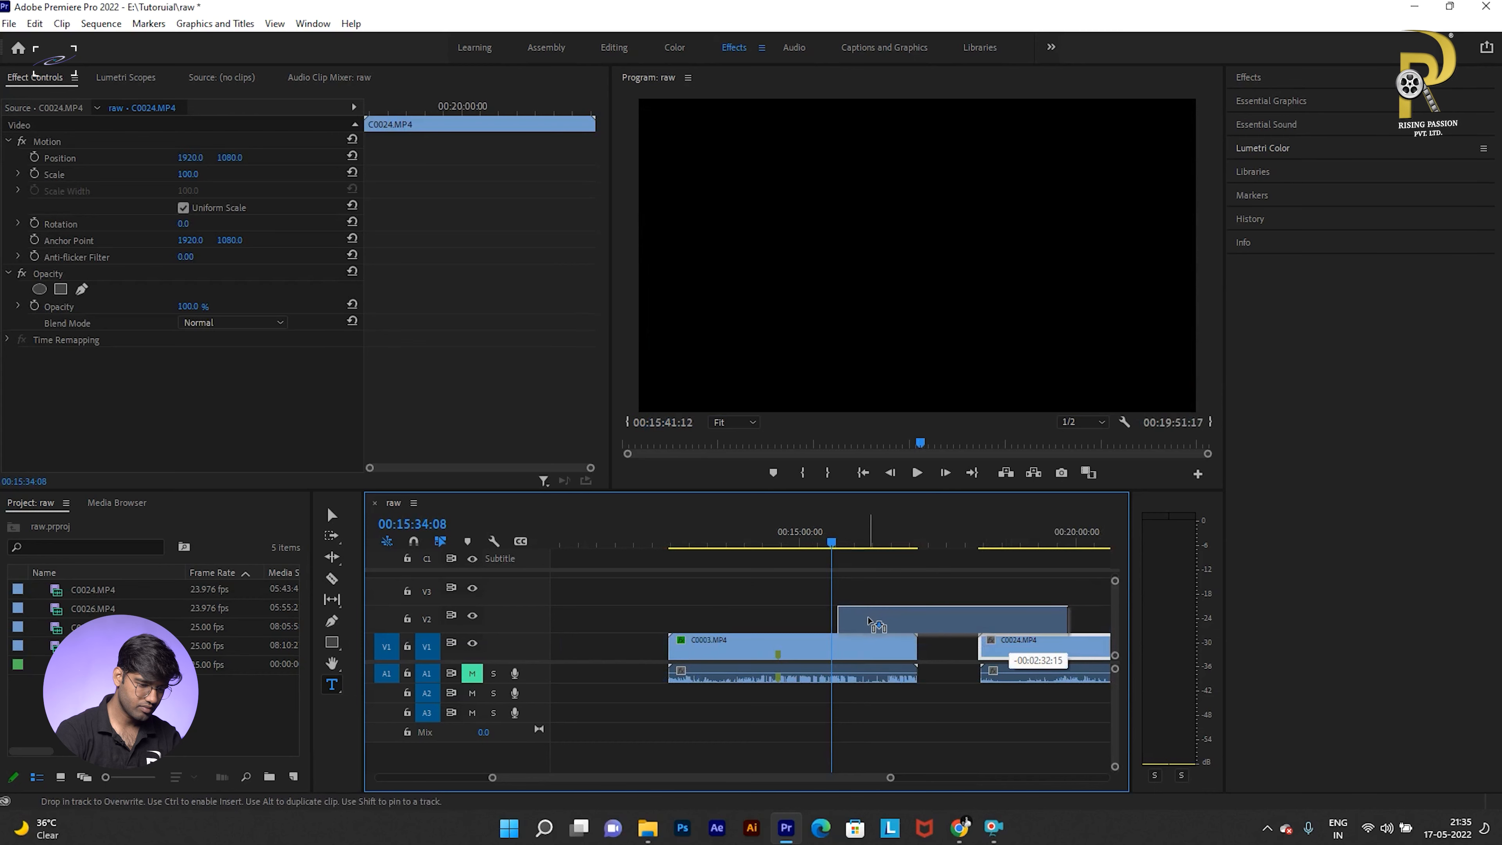
Step: Place the playhead at 00:15:29:05, just before the C0024.MP4 clip on V2, and select the C0003.MP4 clip on V1
{"action": "left_click_drag", "start_coordinate": [829, 532], "coordinate": [844, 545]}
{"action": "left_click", "coordinate": [859, 562]}
{"action": "key", "text": "minus"}
{"action": "key", "text": "equal"}
{"action": "key", "text": "equal"}
{"action": "key", "text": "equal"}
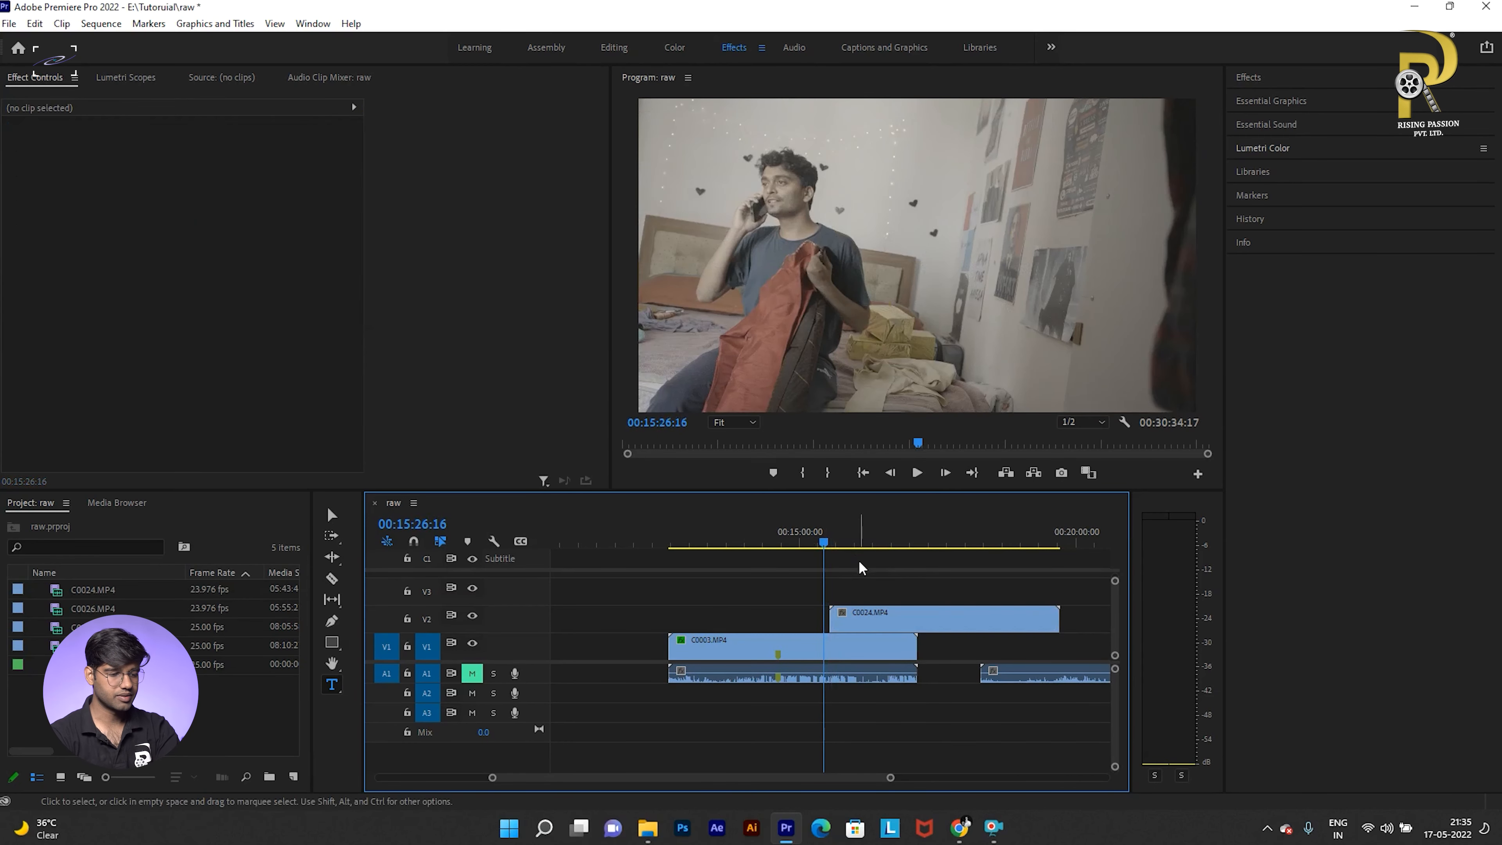
{"action": "left_click", "coordinate": [841, 533]}
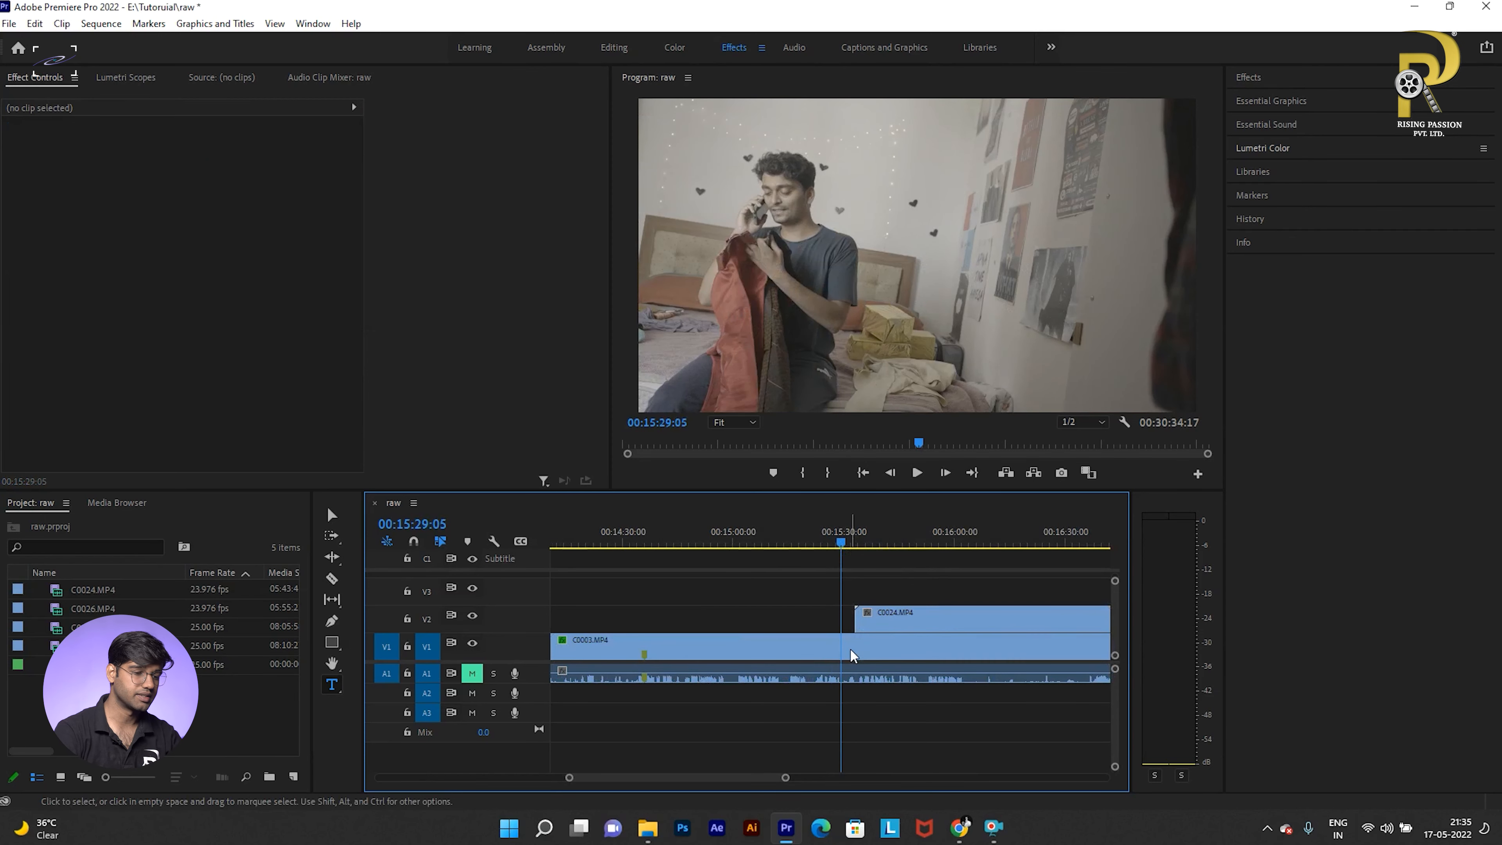
{"action": "left_click", "coordinate": [888, 643]}
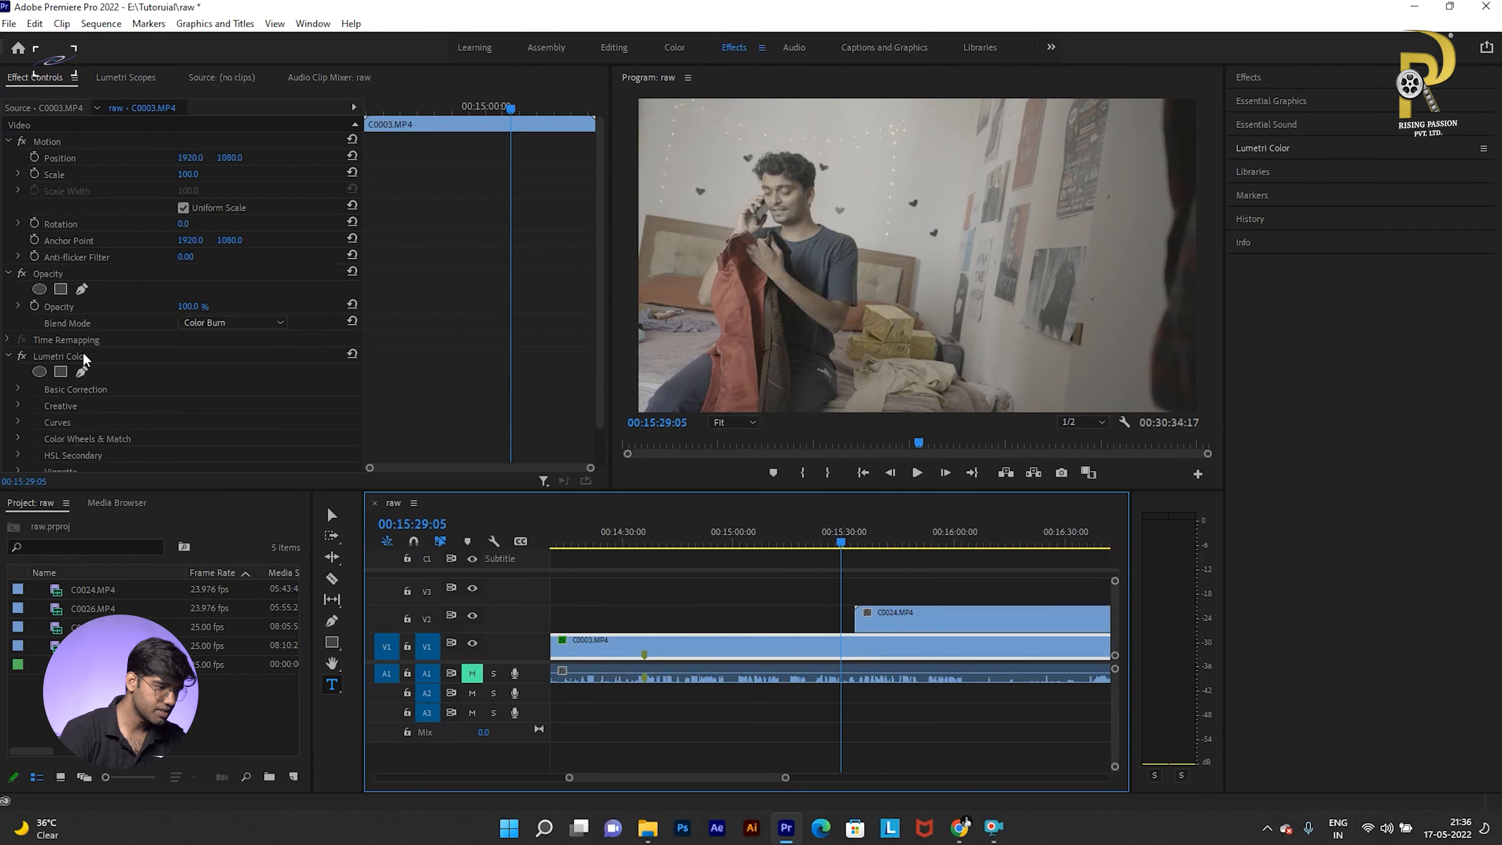
Step: Set the program preview magnification to 10% so the area around the frame is available for masking
{"action": "left_click", "coordinate": [724, 423]}
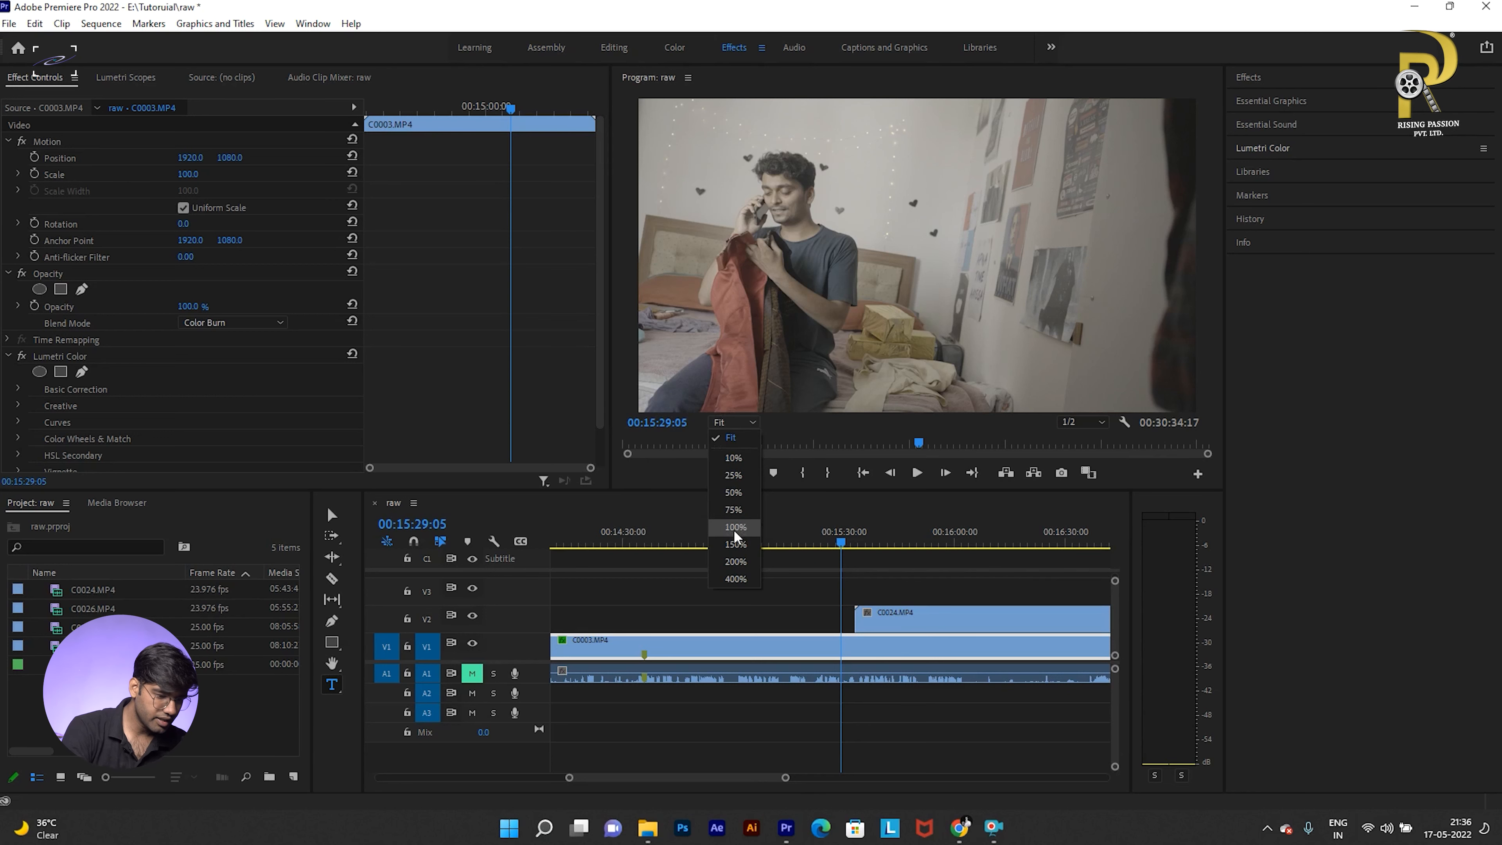
{"action": "left_click", "coordinate": [732, 511]}
{"action": "left_click", "coordinate": [733, 422]}
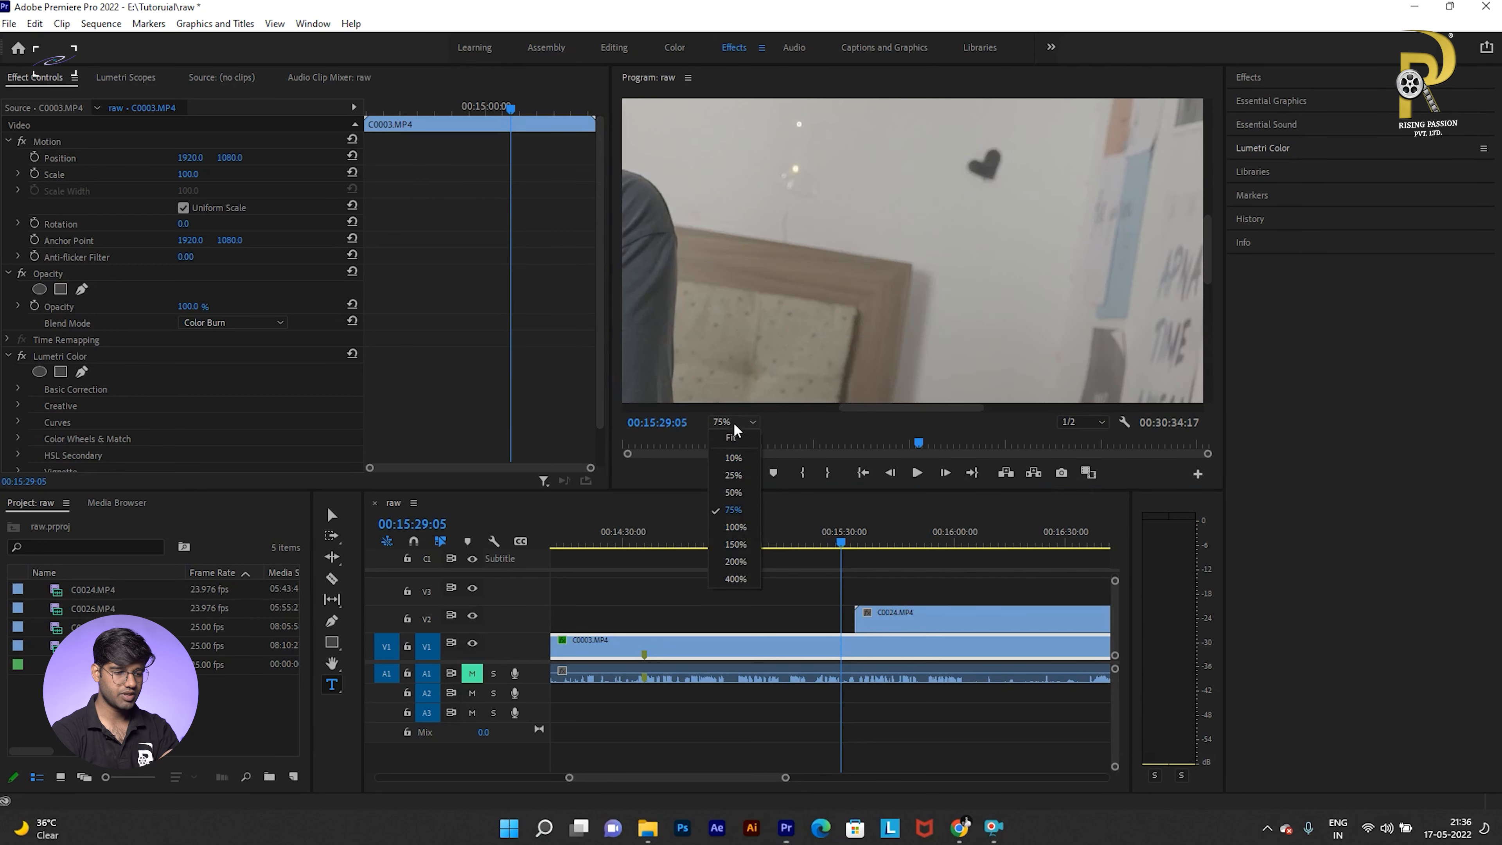
{"action": "left_click", "coordinate": [735, 531]}
{"action": "left_click", "coordinate": [733, 421]}
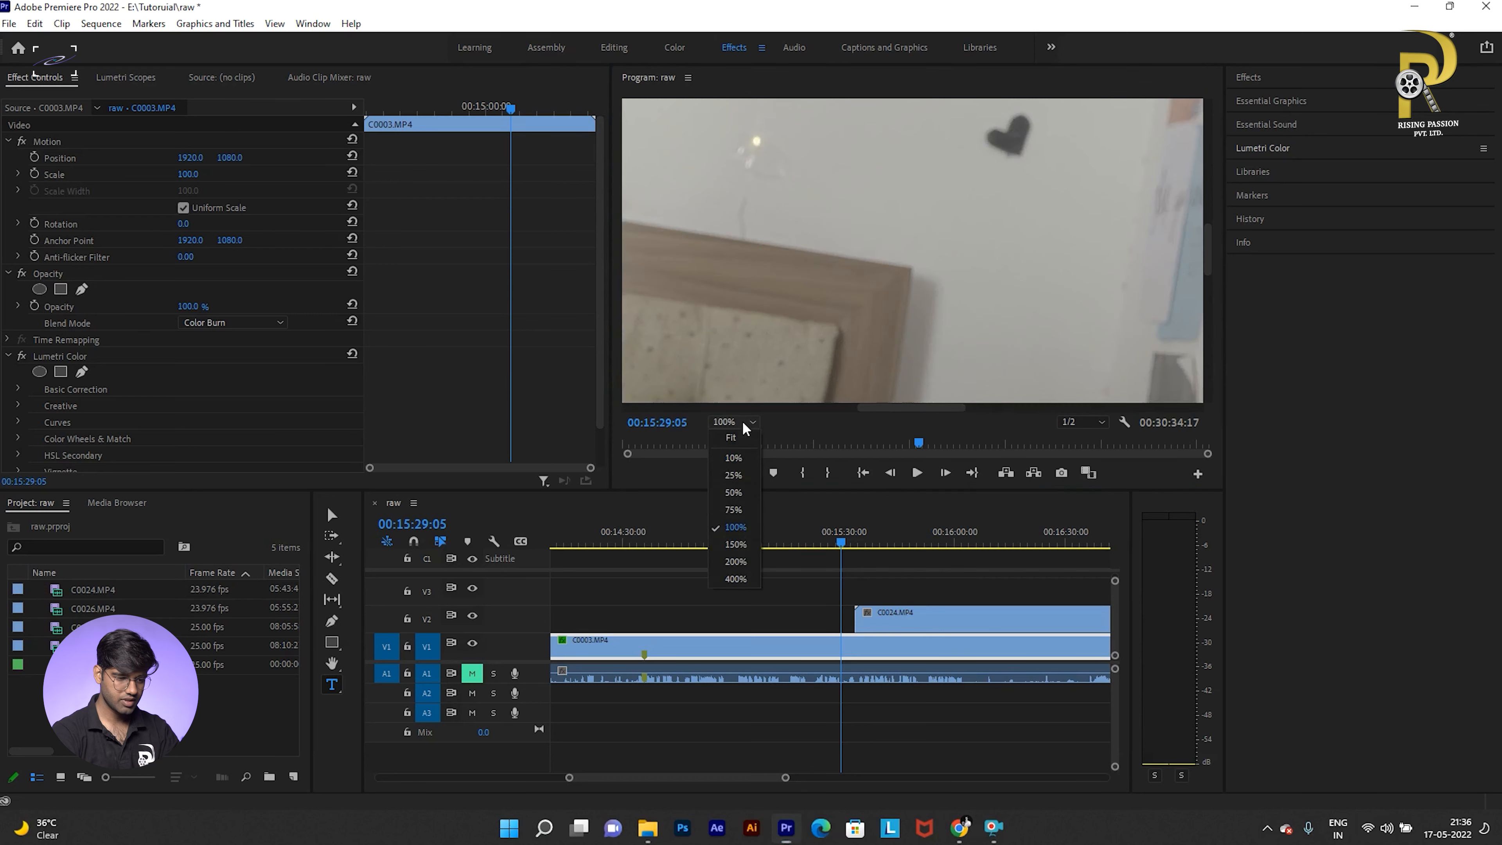
{"action": "left_click", "coordinate": [733, 476]}
{"action": "left_click", "coordinate": [723, 422]}
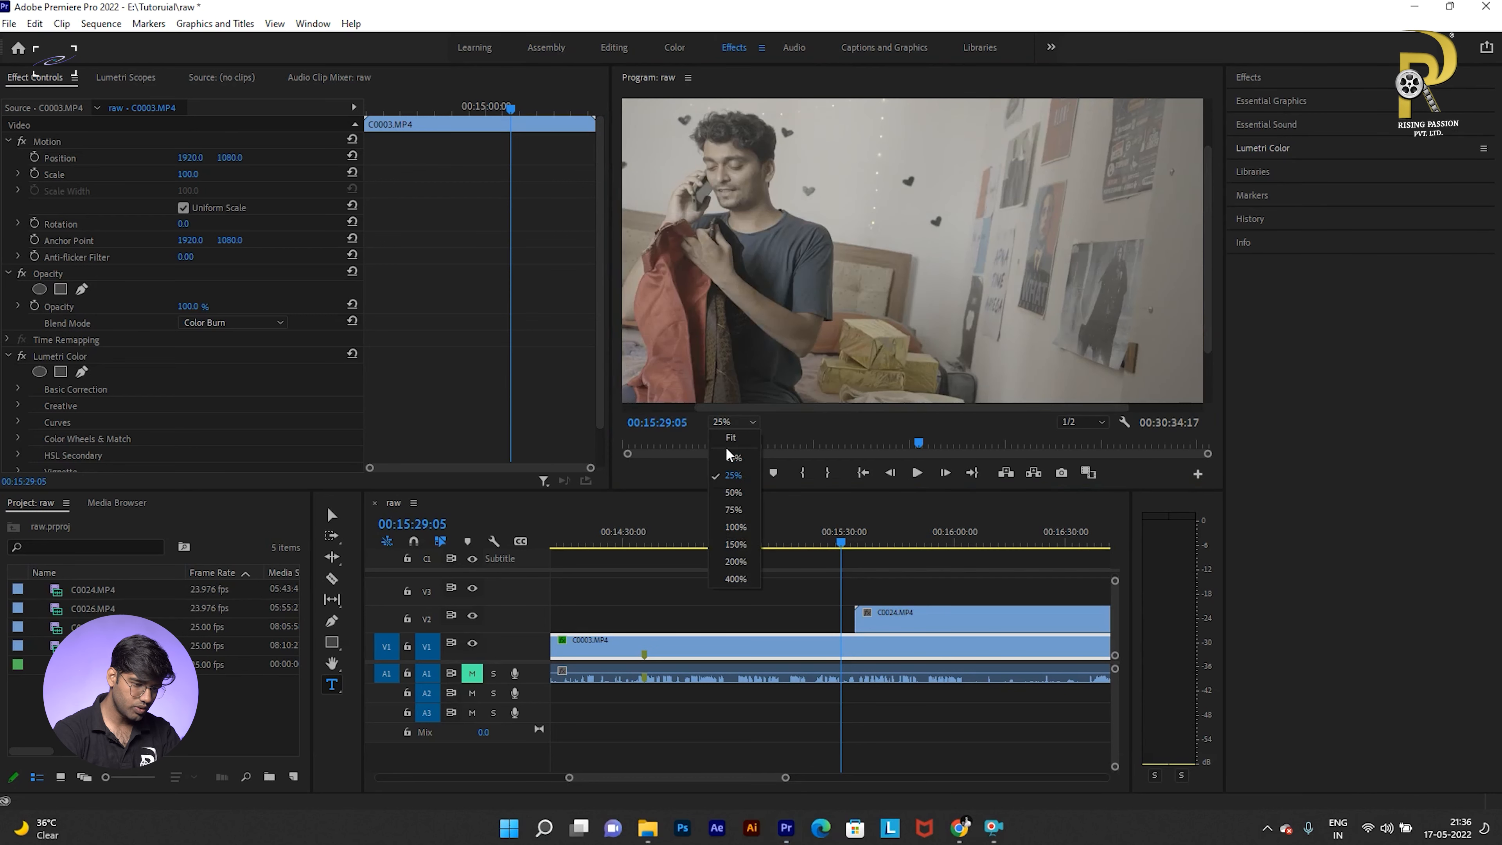
{"action": "left_click", "coordinate": [725, 458]}
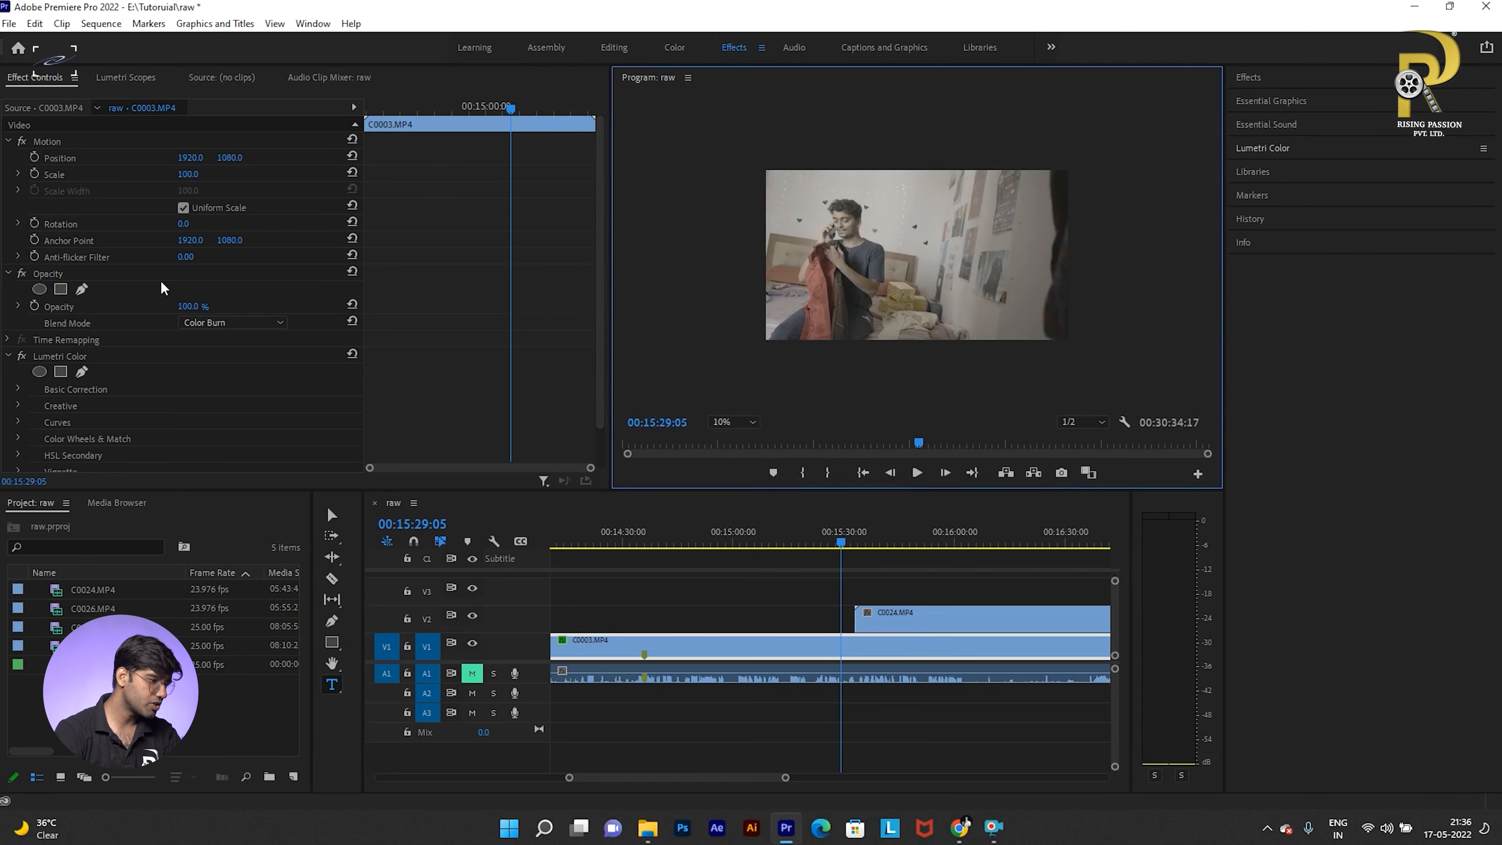
Step: Draw a closed freeform opacity mask on C0003.MP4 around the man on the bed, extending past the frame's left, upper and lower edges
{"action": "left_click", "coordinate": [82, 290]}
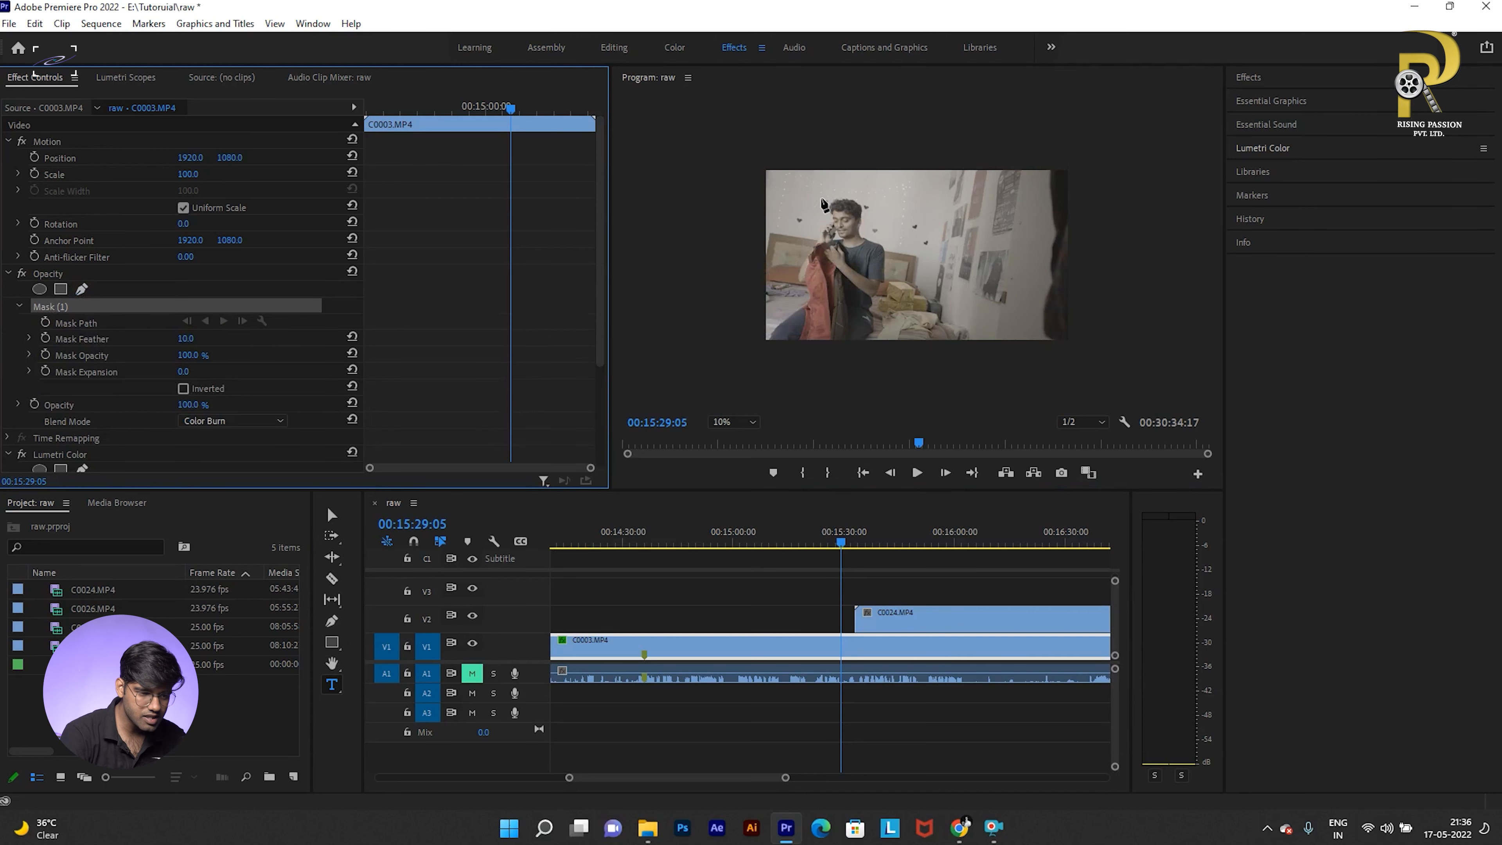
{"action": "left_click", "coordinate": [832, 162]}
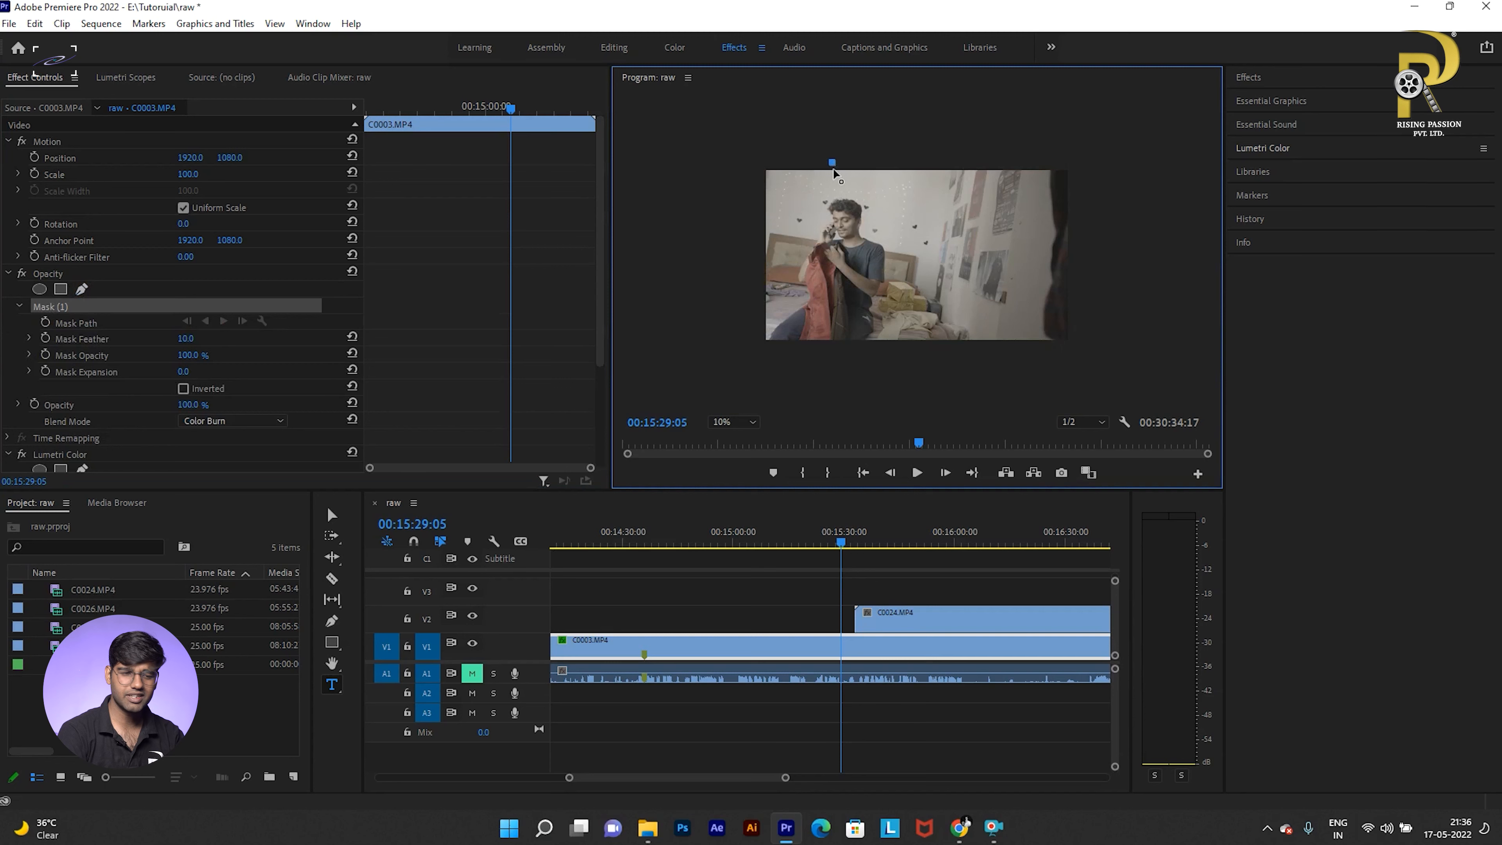
{"action": "left_click", "coordinate": [852, 185]}
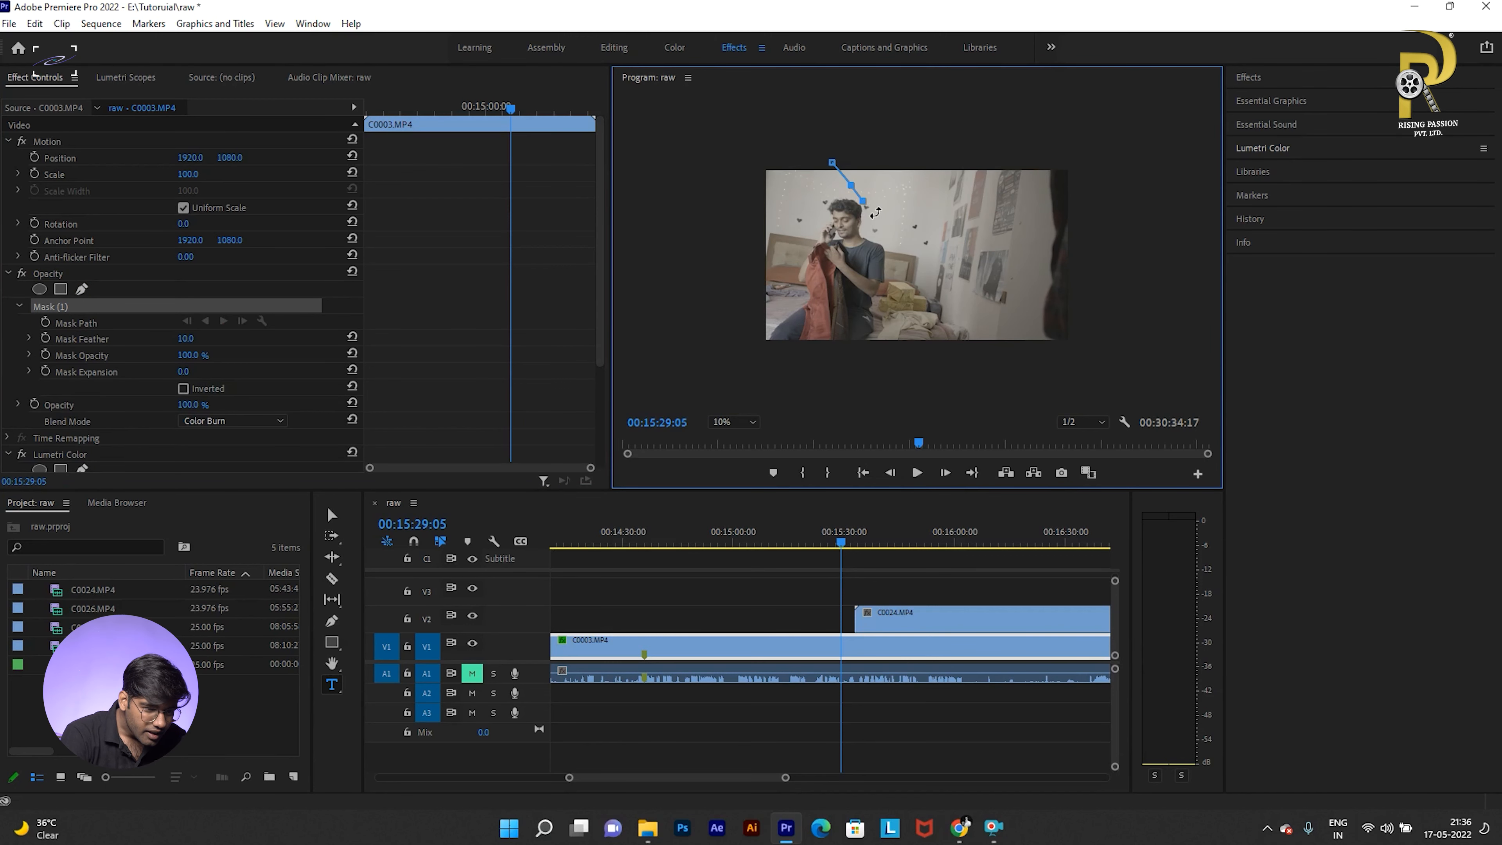
{"action": "left_click", "coordinate": [892, 249]}
{"action": "left_click", "coordinate": [900, 278]}
{"action": "left_click", "coordinate": [903, 307]}
{"action": "left_click", "coordinate": [902, 333]}
{"action": "left_click", "coordinate": [887, 354]}
{"action": "left_click", "coordinate": [859, 371]}
{"action": "left_click", "coordinate": [794, 377]}
{"action": "left_click", "coordinate": [758, 358]}
{"action": "left_click", "coordinate": [750, 321]}
{"action": "left_click", "coordinate": [752, 293]}
{"action": "left_click", "coordinate": [754, 251]}
{"action": "left_click", "coordinate": [753, 212]}
{"action": "left_click", "coordinate": [757, 176]}
{"action": "left_click", "coordinate": [776, 148]}
{"action": "left_click", "coordinate": [805, 153]}
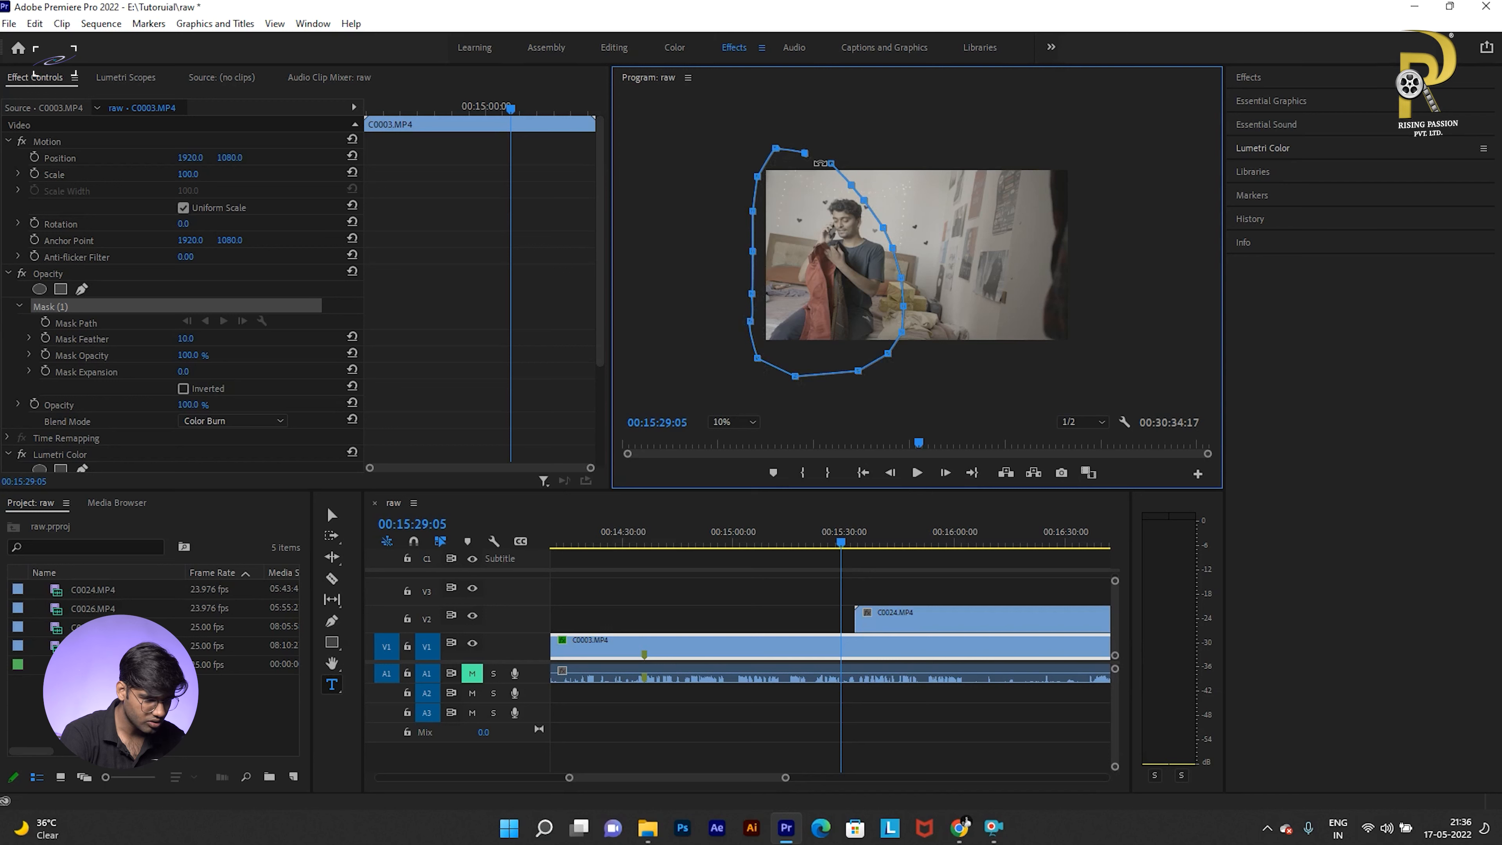
{"action": "left_click", "coordinate": [831, 164]}
Step: Shift the C0003.MP4 mask slightly upward and rotate it a little so it still encloses the man on the bed
{"action": "left_click_drag", "start_coordinate": [829, 269], "coordinate": [836, 255]}
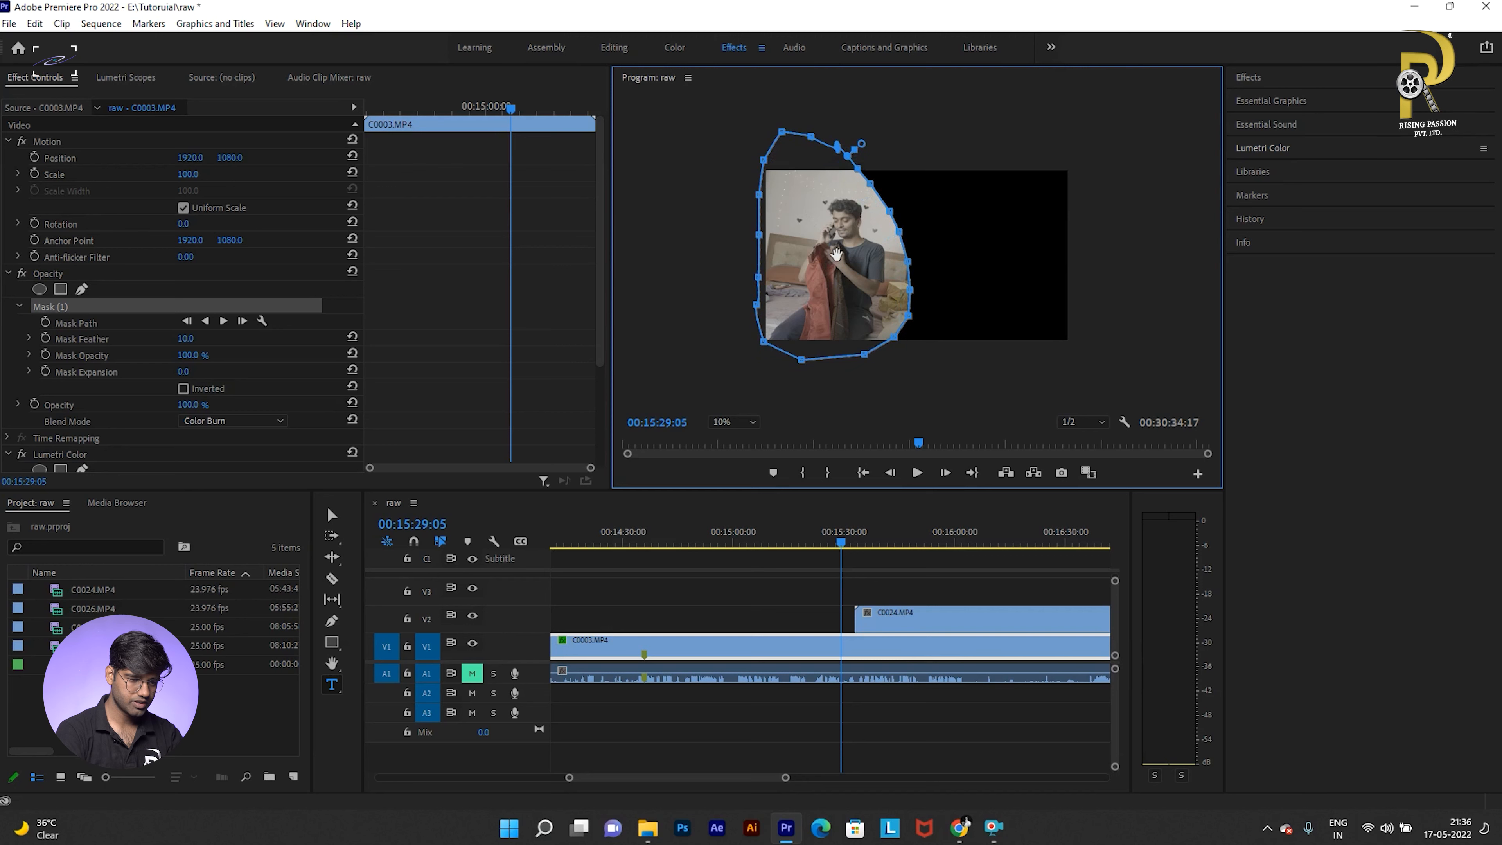
{"action": "left_click_drag", "start_coordinate": [840, 131], "coordinate": [848, 132]}
{"action": "left_click_drag", "start_coordinate": [824, 202], "coordinate": [824, 204]}
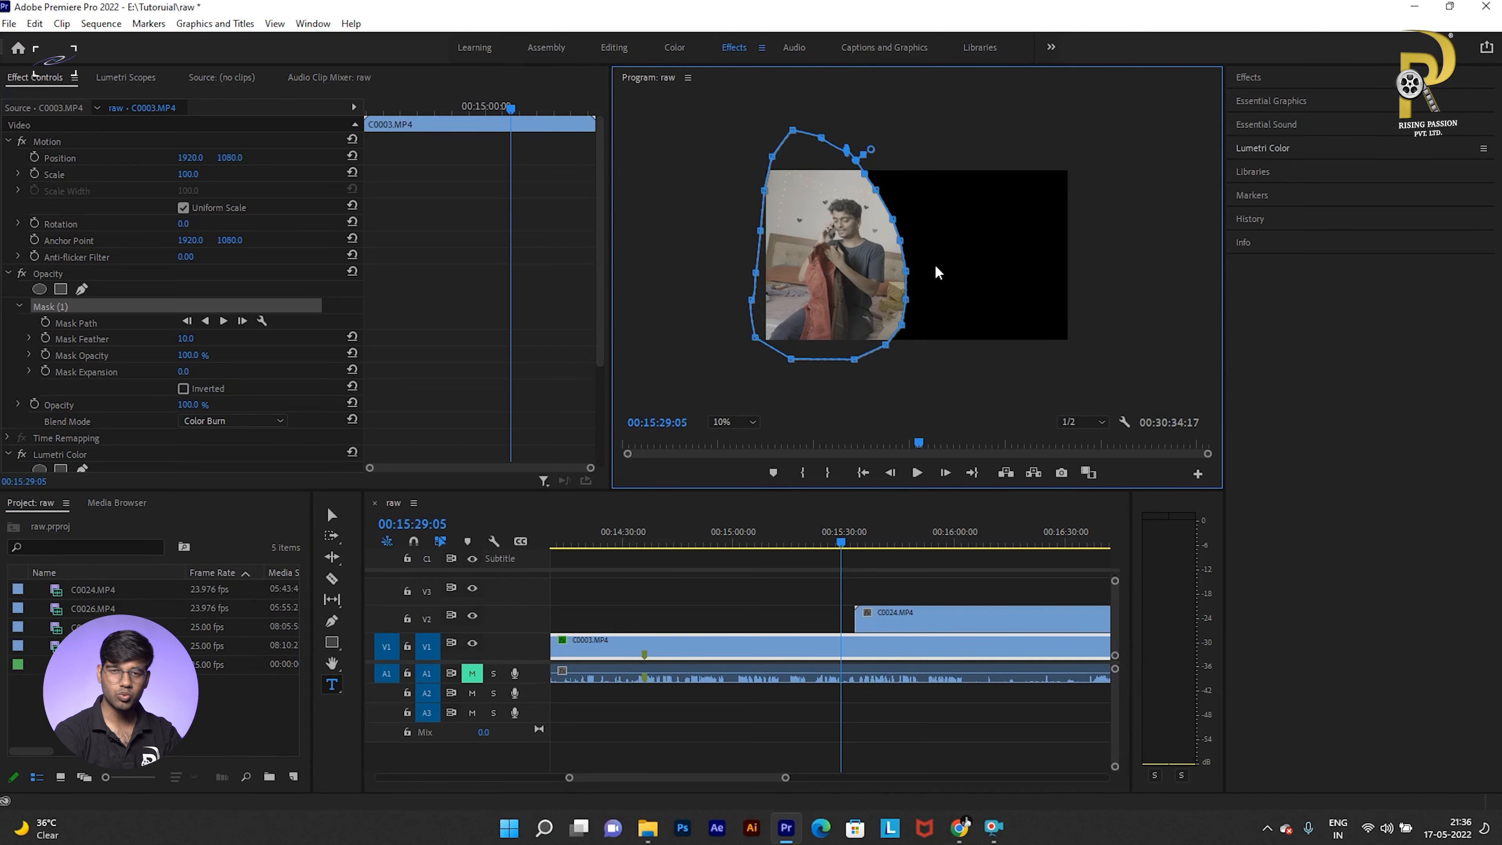
Step: At 00:15:43:07, draw a closed freeform opacity mask on C0024.MP4 around the seated man and the right part of the frame
{"action": "left_click", "coordinate": [847, 538]}
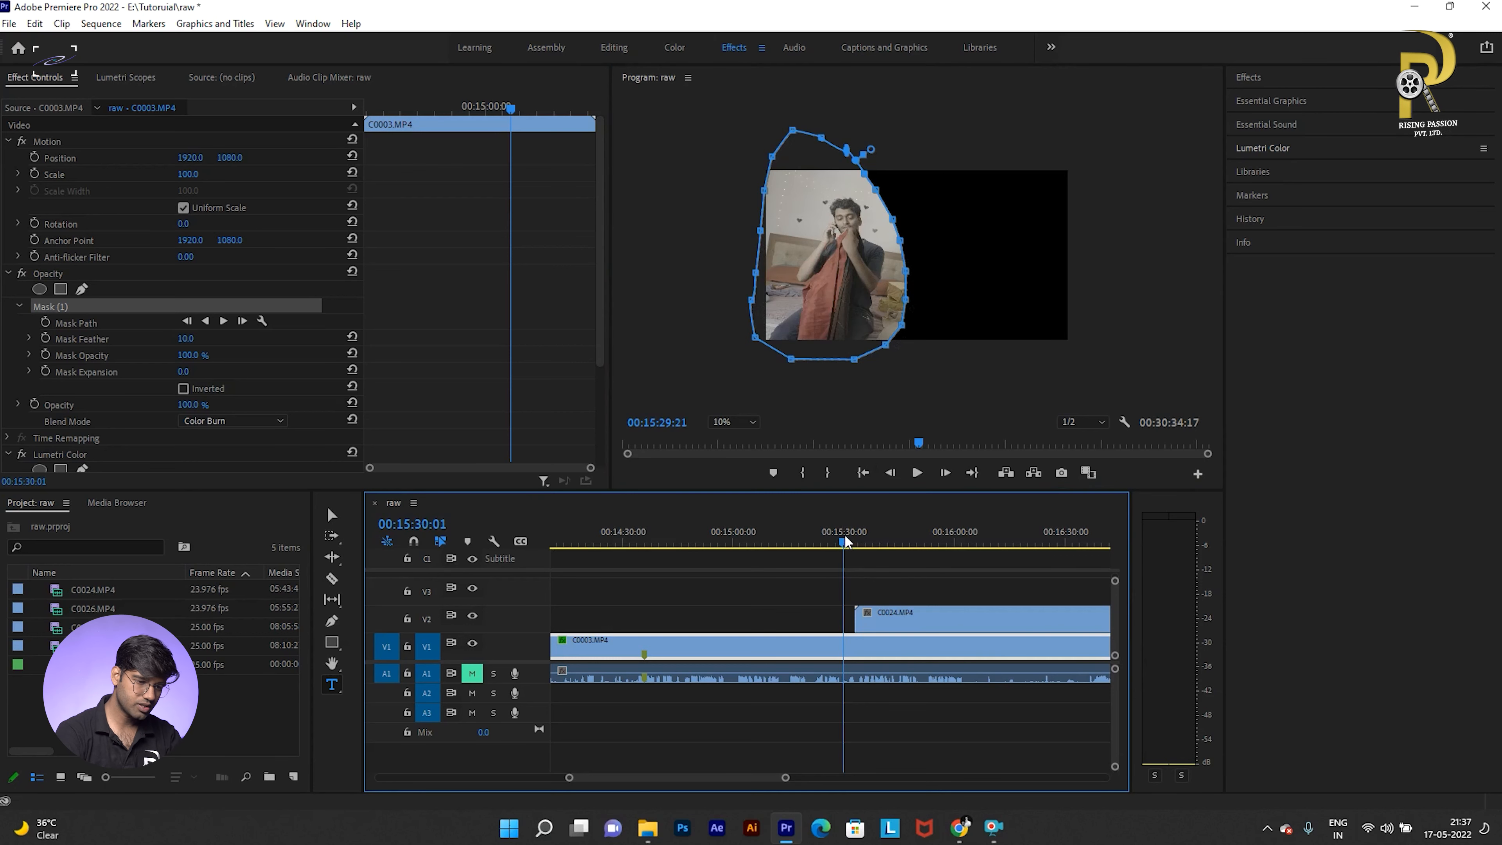
{"action": "mouse_move", "coordinate": [849, 542]}
{"action": "left_mouse_down"}
{"action": "mouse_move", "coordinate": [866, 539]}
{"action": "mouse_move", "coordinate": [847, 556]}
{"action": "left_mouse_up"}
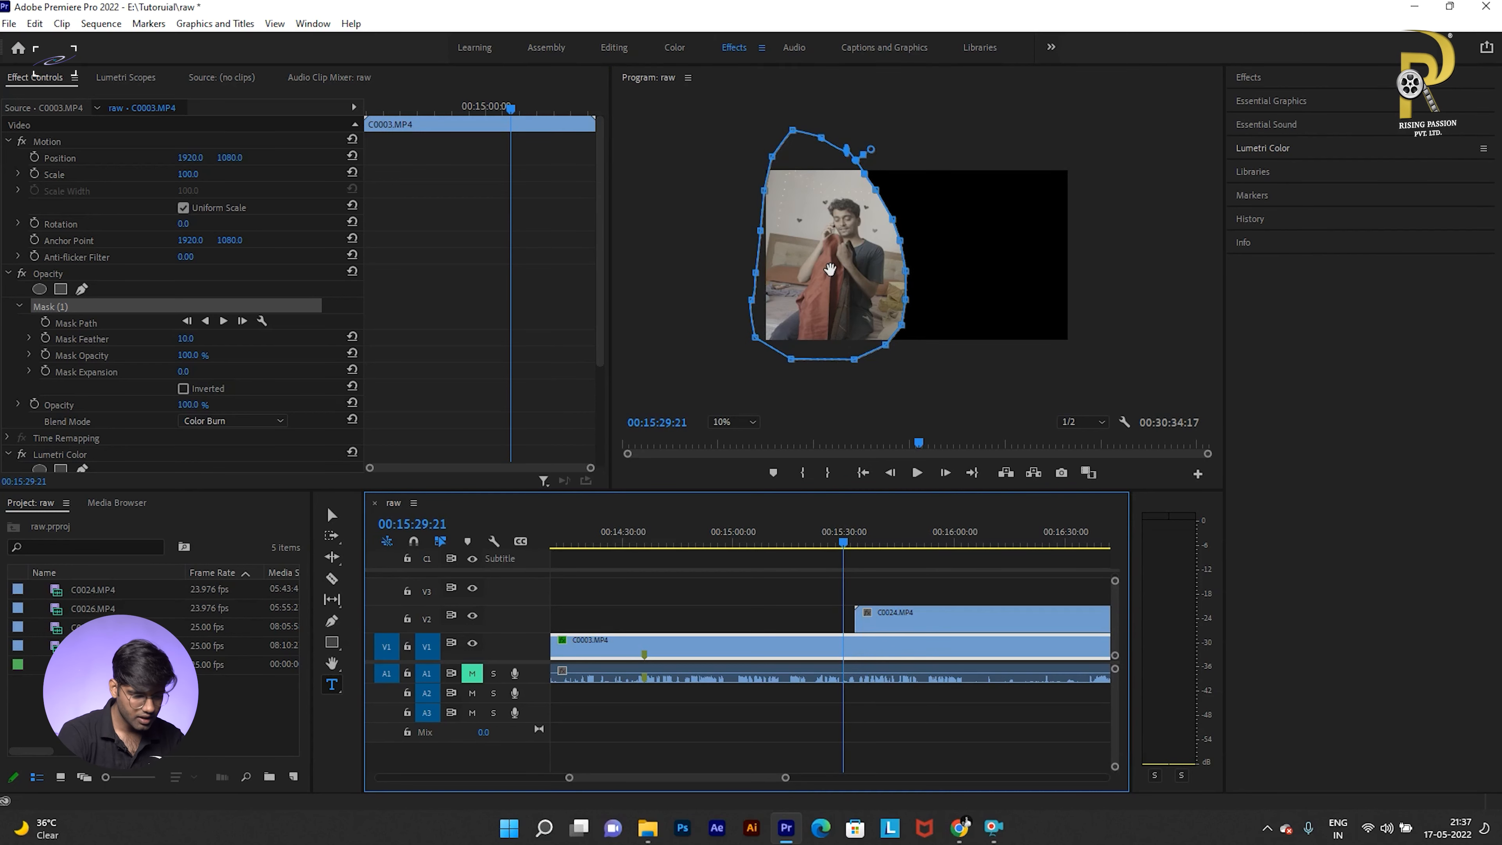
{"action": "left_click", "coordinate": [893, 540]}
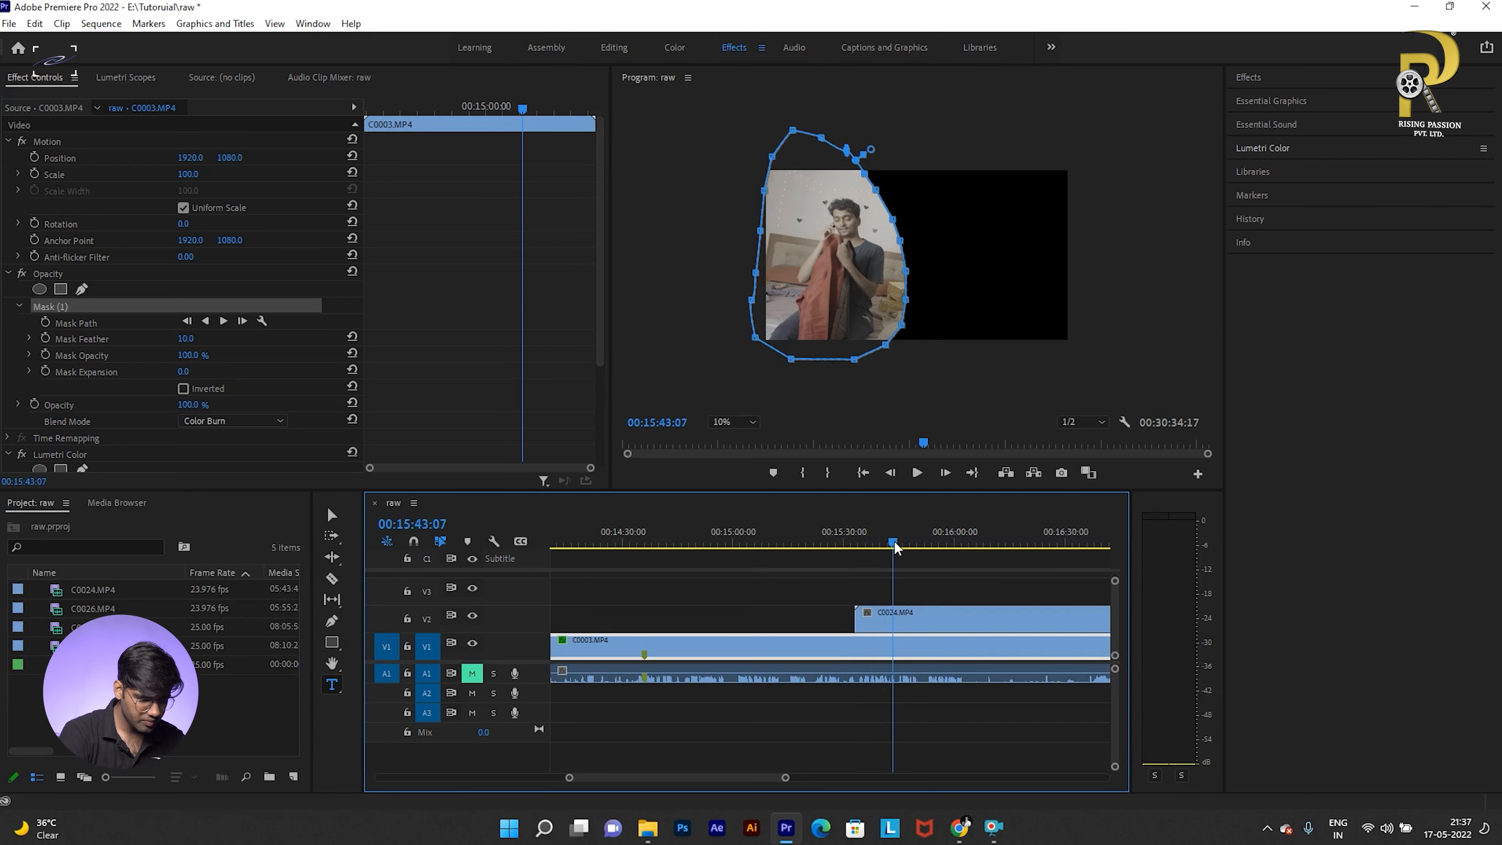
{"action": "left_click", "coordinate": [900, 615]}
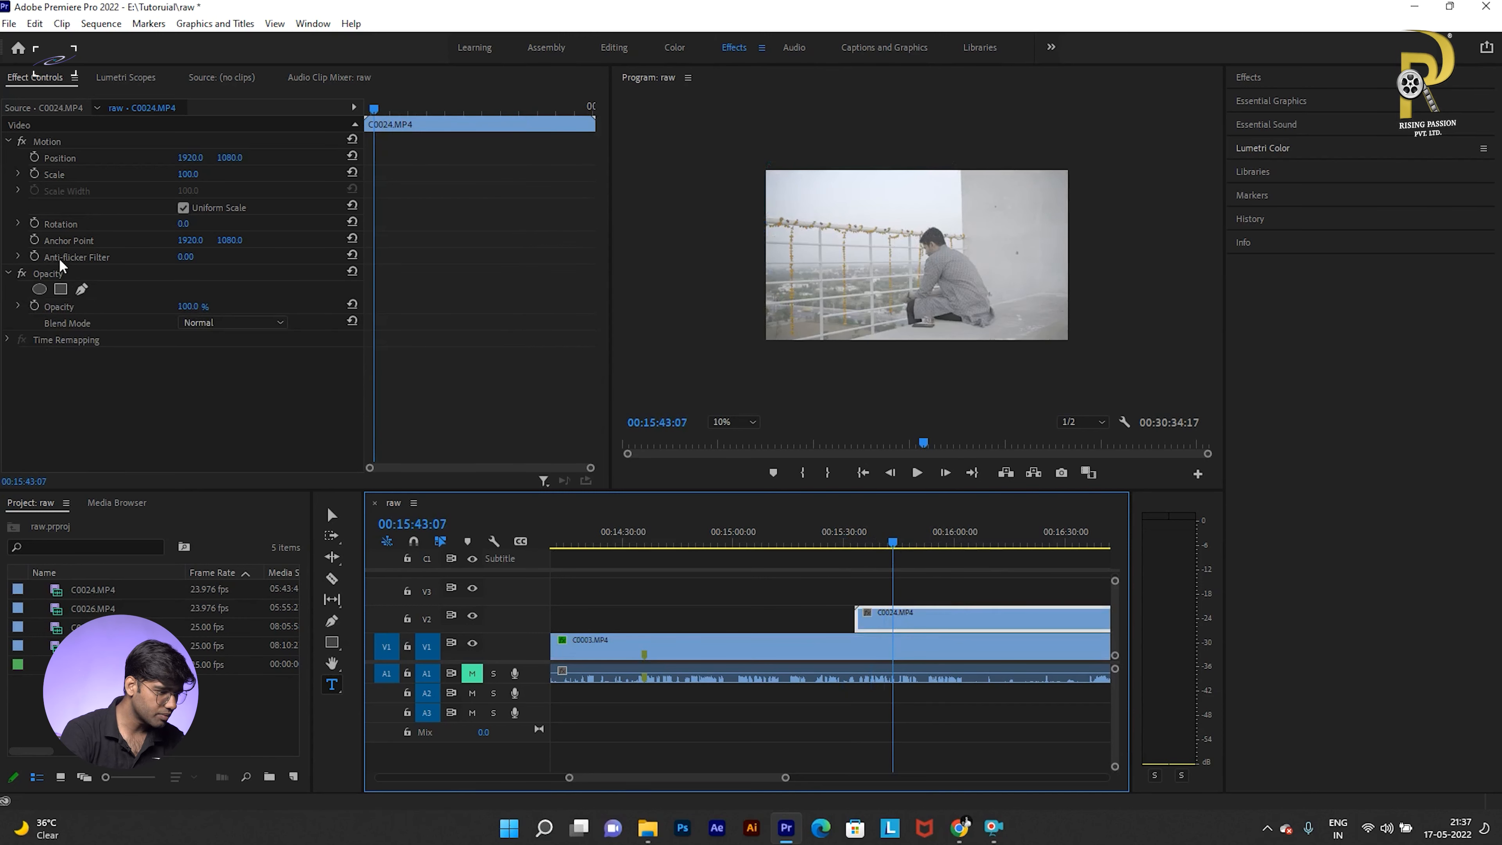
{"action": "left_click", "coordinate": [81, 290]}
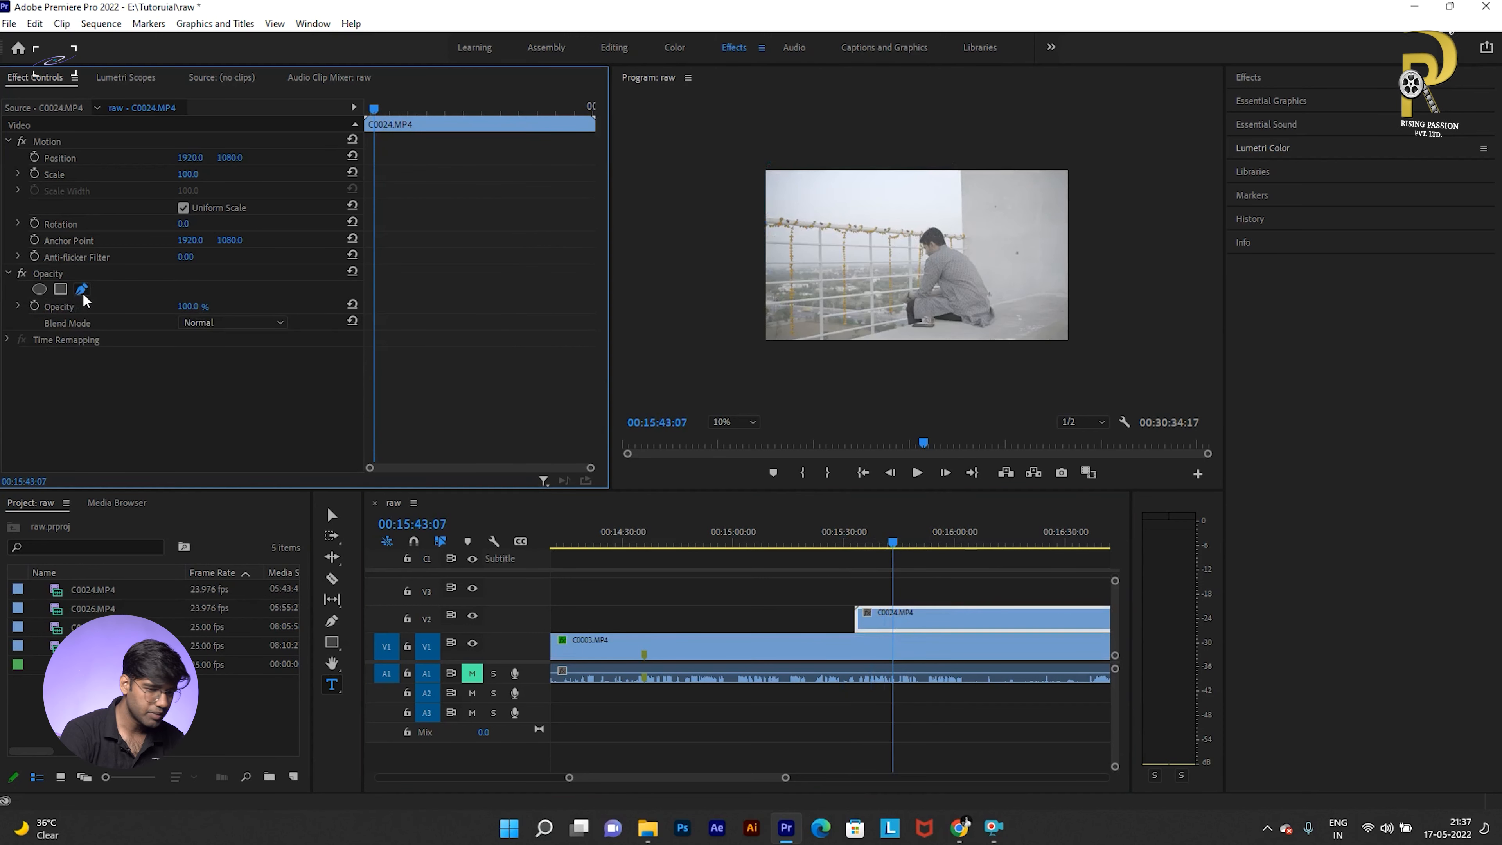
{"action": "left_click", "coordinate": [936, 209]}
{"action": "left_click", "coordinate": [909, 241]}
{"action": "left_click", "coordinate": [899, 271]}
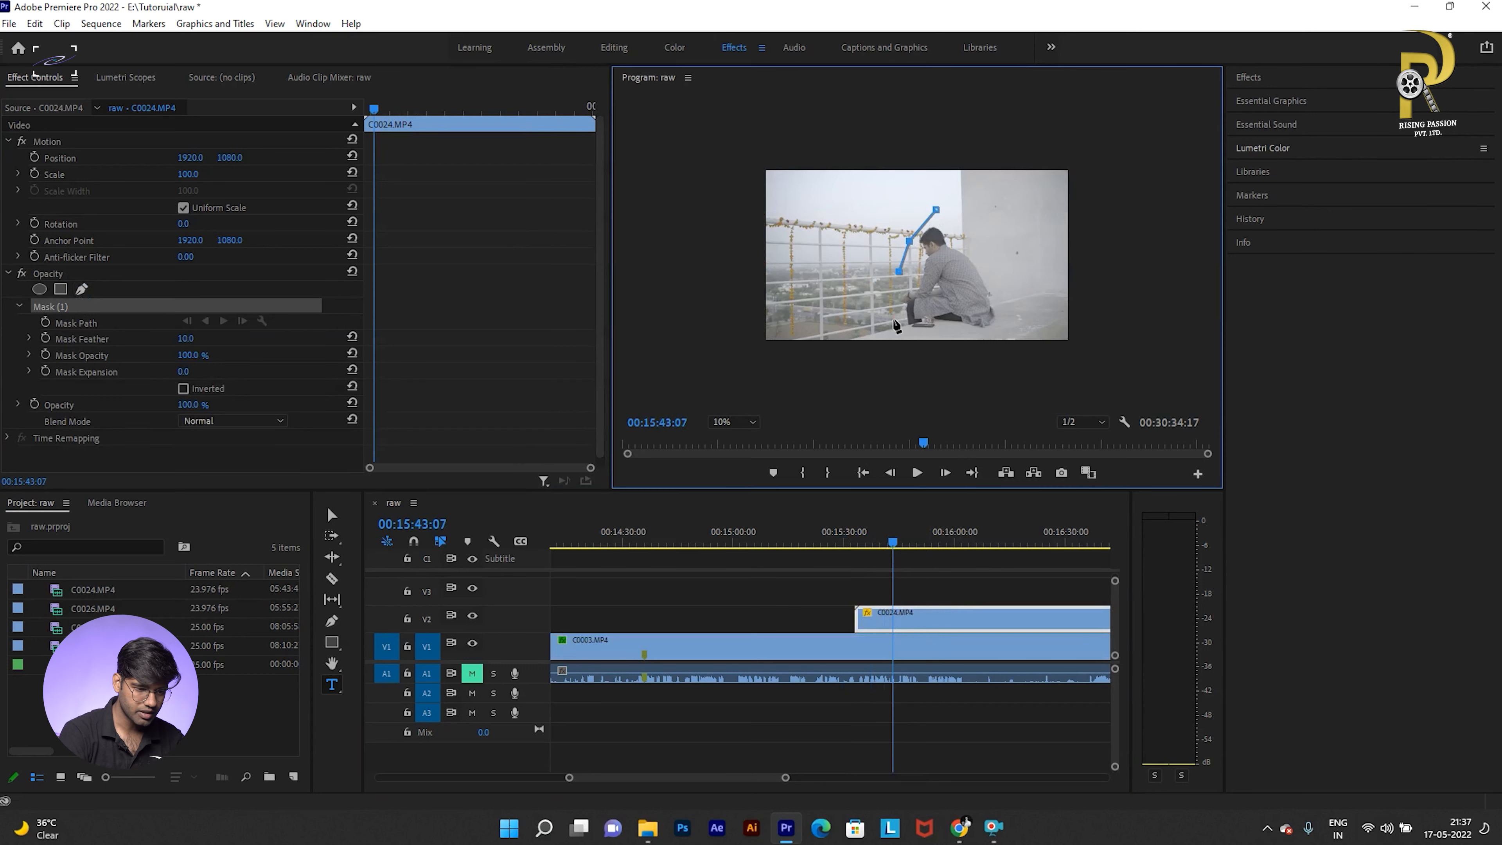
{"action": "left_click", "coordinate": [898, 351]}
{"action": "left_click", "coordinate": [935, 368]}
{"action": "left_click", "coordinate": [1009, 366]}
{"action": "left_click", "coordinate": [1083, 365]}
{"action": "left_click", "coordinate": [1095, 305]}
{"action": "left_click", "coordinate": [1105, 222]}
{"action": "left_click", "coordinate": [1106, 181]}
{"action": "left_click", "coordinate": [1078, 149]}
{"action": "left_click", "coordinate": [1030, 153]}
{"action": "left_click", "coordinate": [965, 173]}
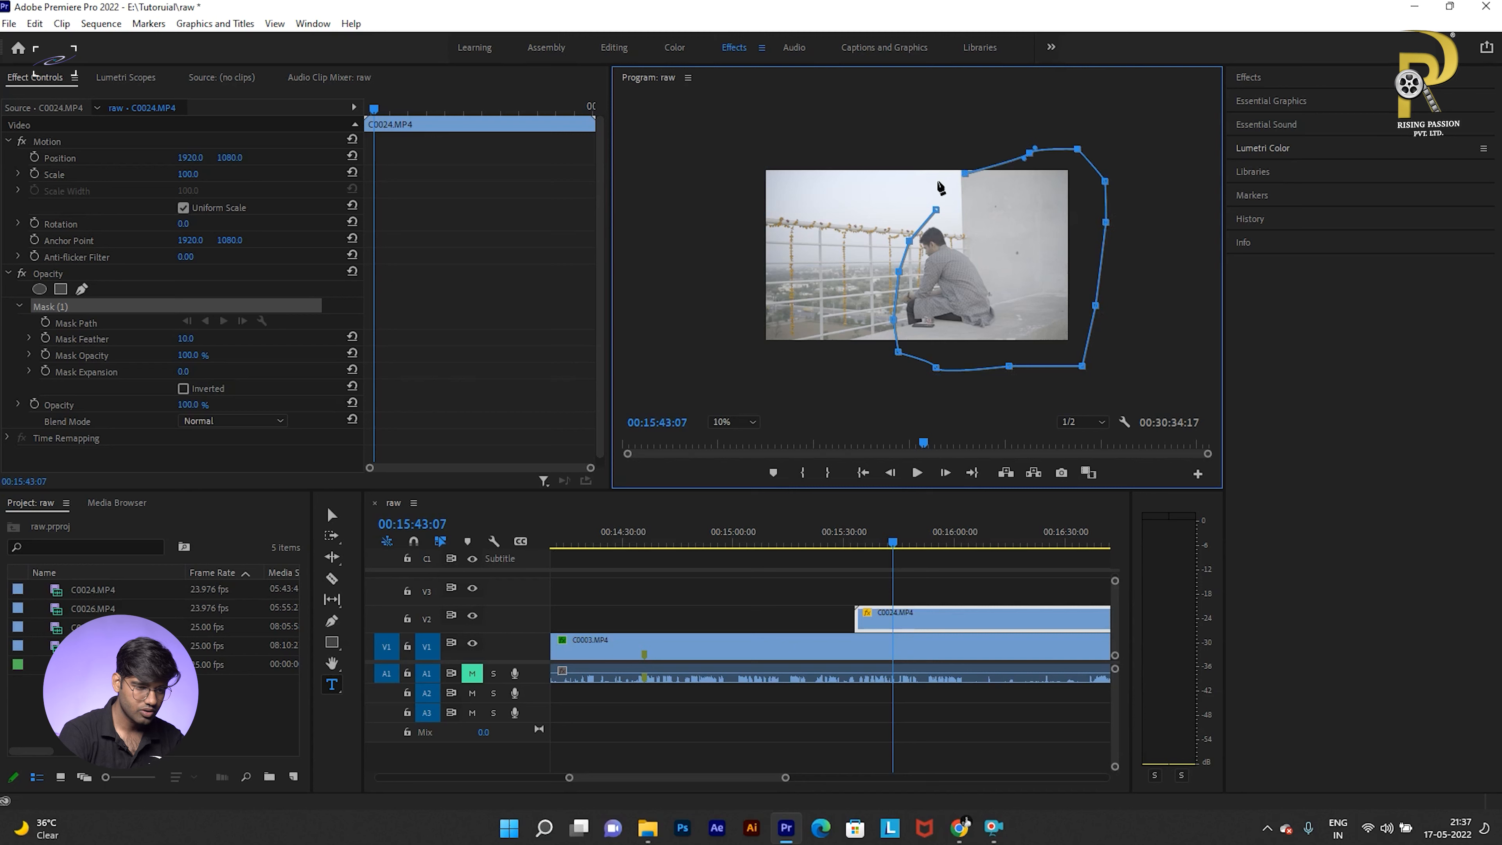
{"action": "left_click", "coordinate": [936, 209]}
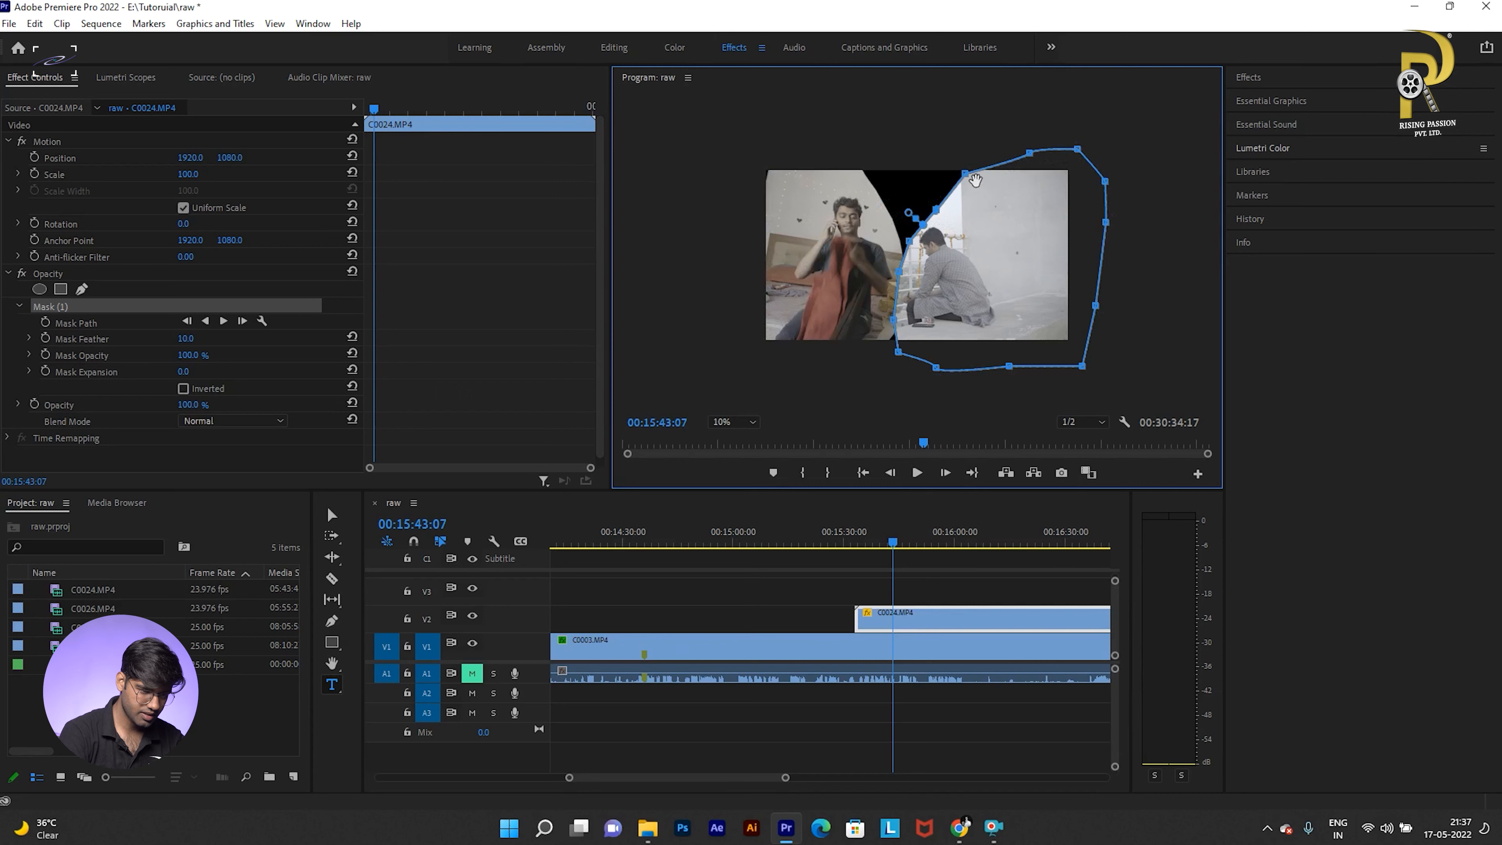
Step: Reshape the left edge of the C0024.MP4 mask to close the black gap beside the other clip, and fit the preview to the window
{"action": "left_click_drag", "start_coordinate": [965, 173], "coordinate": [924, 150]}
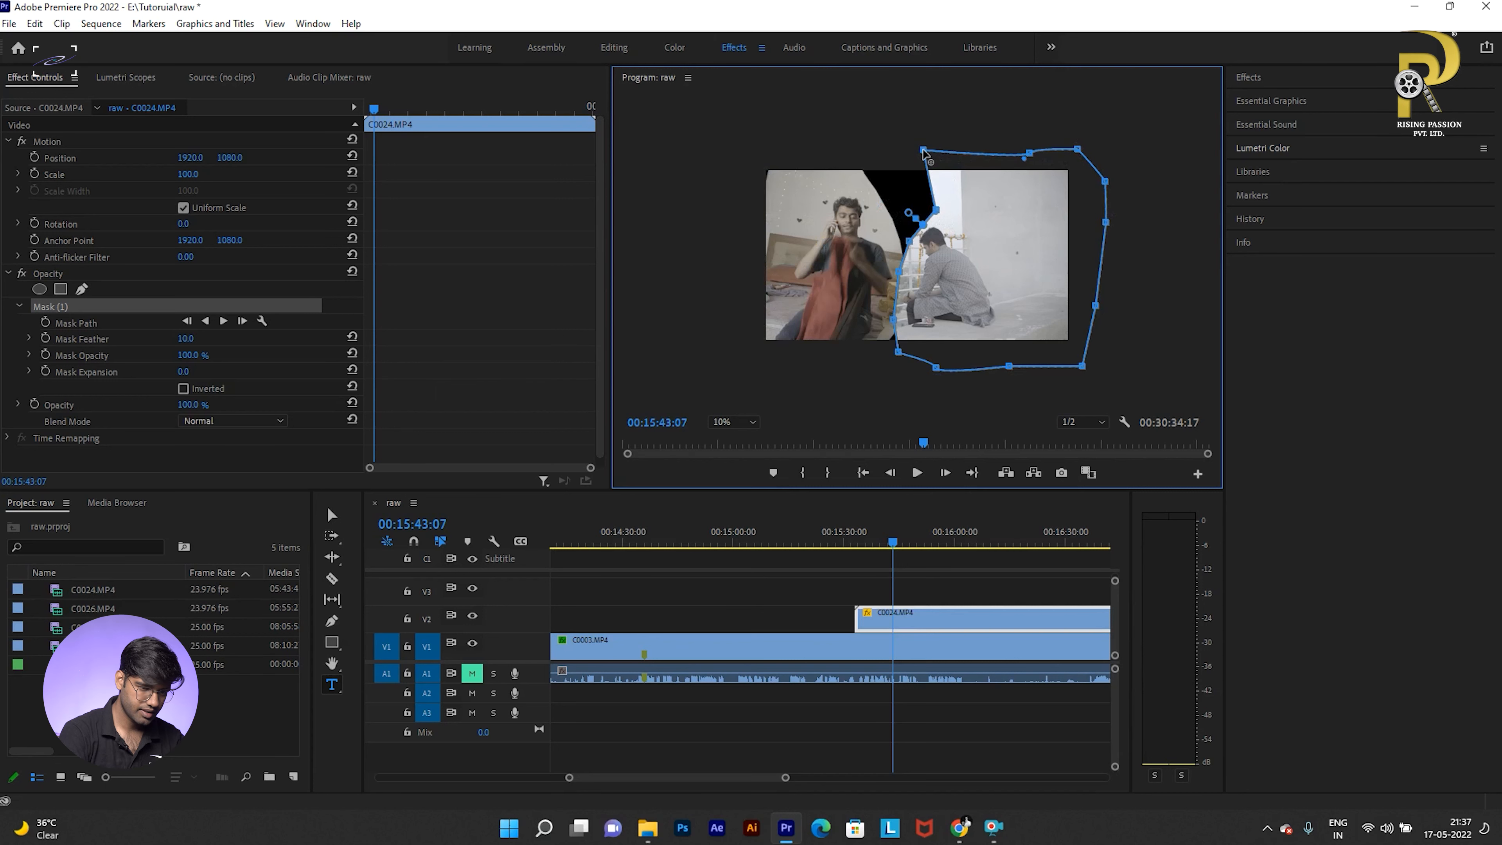
{"action": "left_click_drag", "start_coordinate": [933, 208], "coordinate": [911, 151]}
{"action": "left_click_drag", "start_coordinate": [934, 213], "coordinate": [851, 157]}
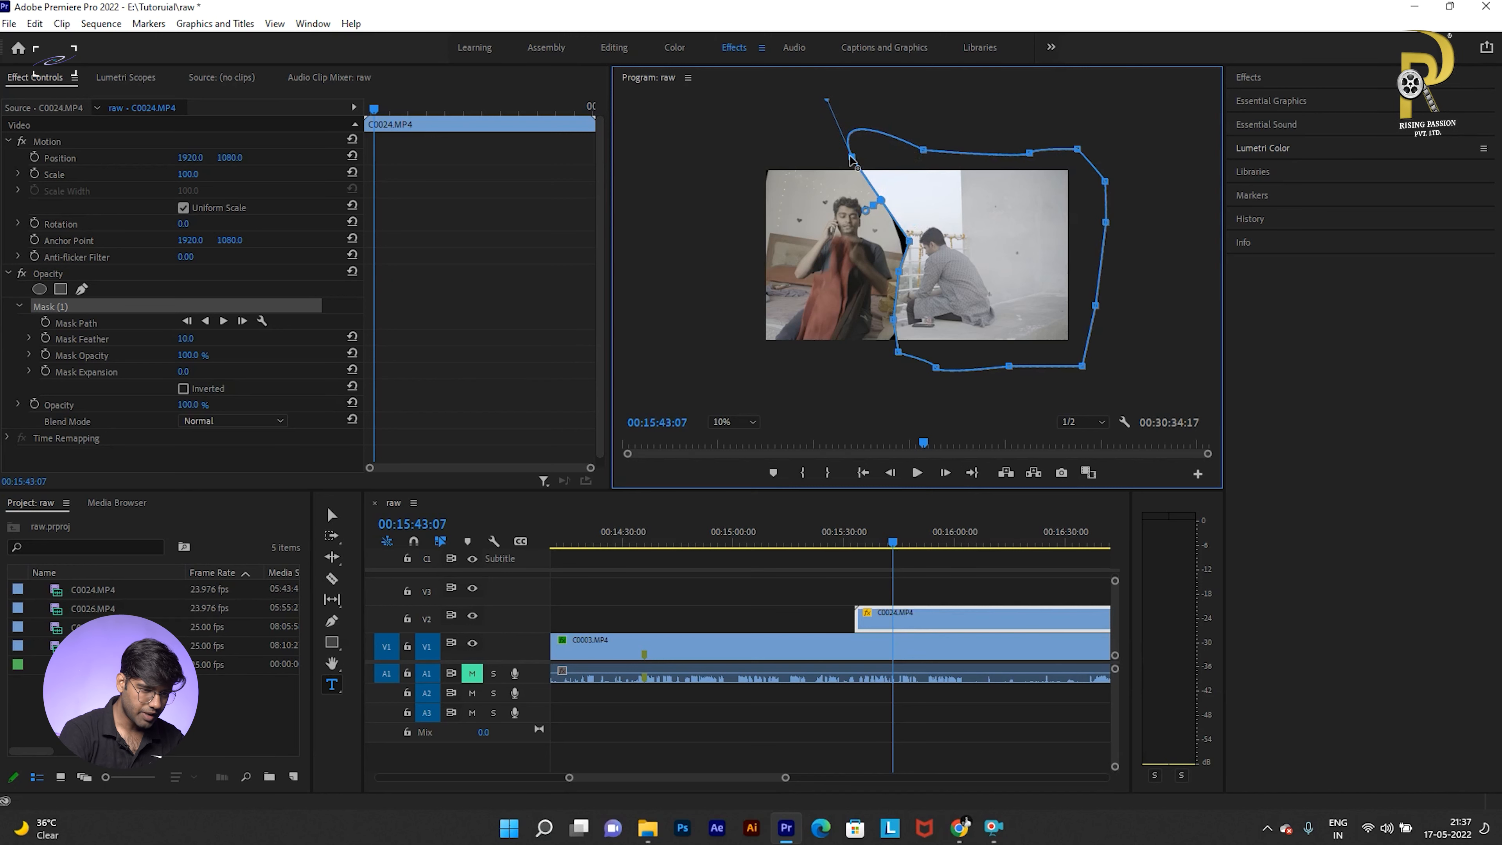
{"action": "left_click_drag", "start_coordinate": [910, 241], "coordinate": [901, 246]}
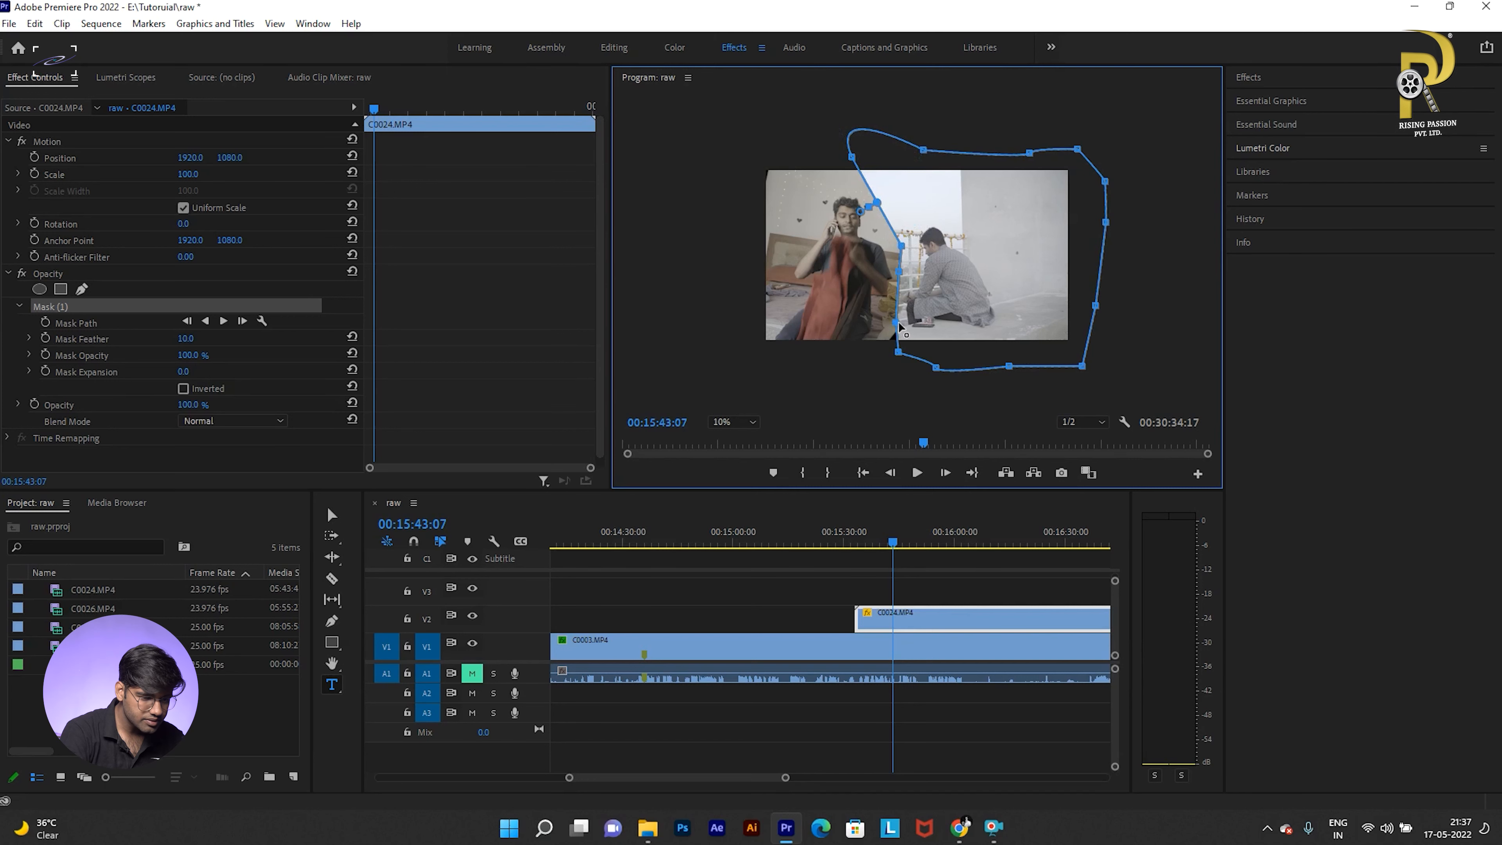
{"action": "left_click_drag", "start_coordinate": [903, 323], "coordinate": [904, 272]}
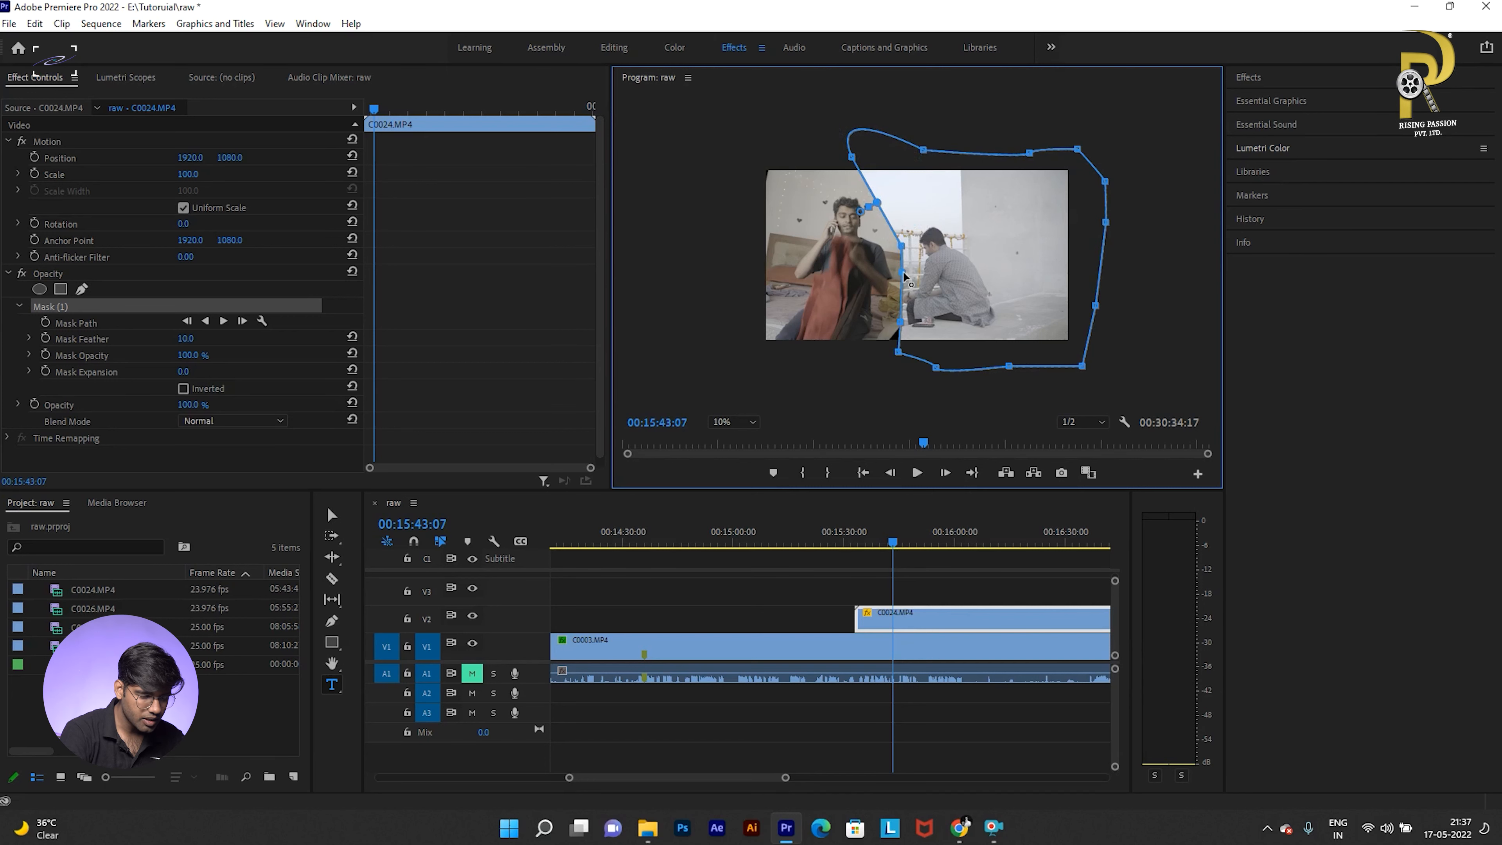
{"action": "left_click_drag", "start_coordinate": [899, 351], "coordinate": [879, 347]}
{"action": "left_click", "coordinate": [737, 421]}
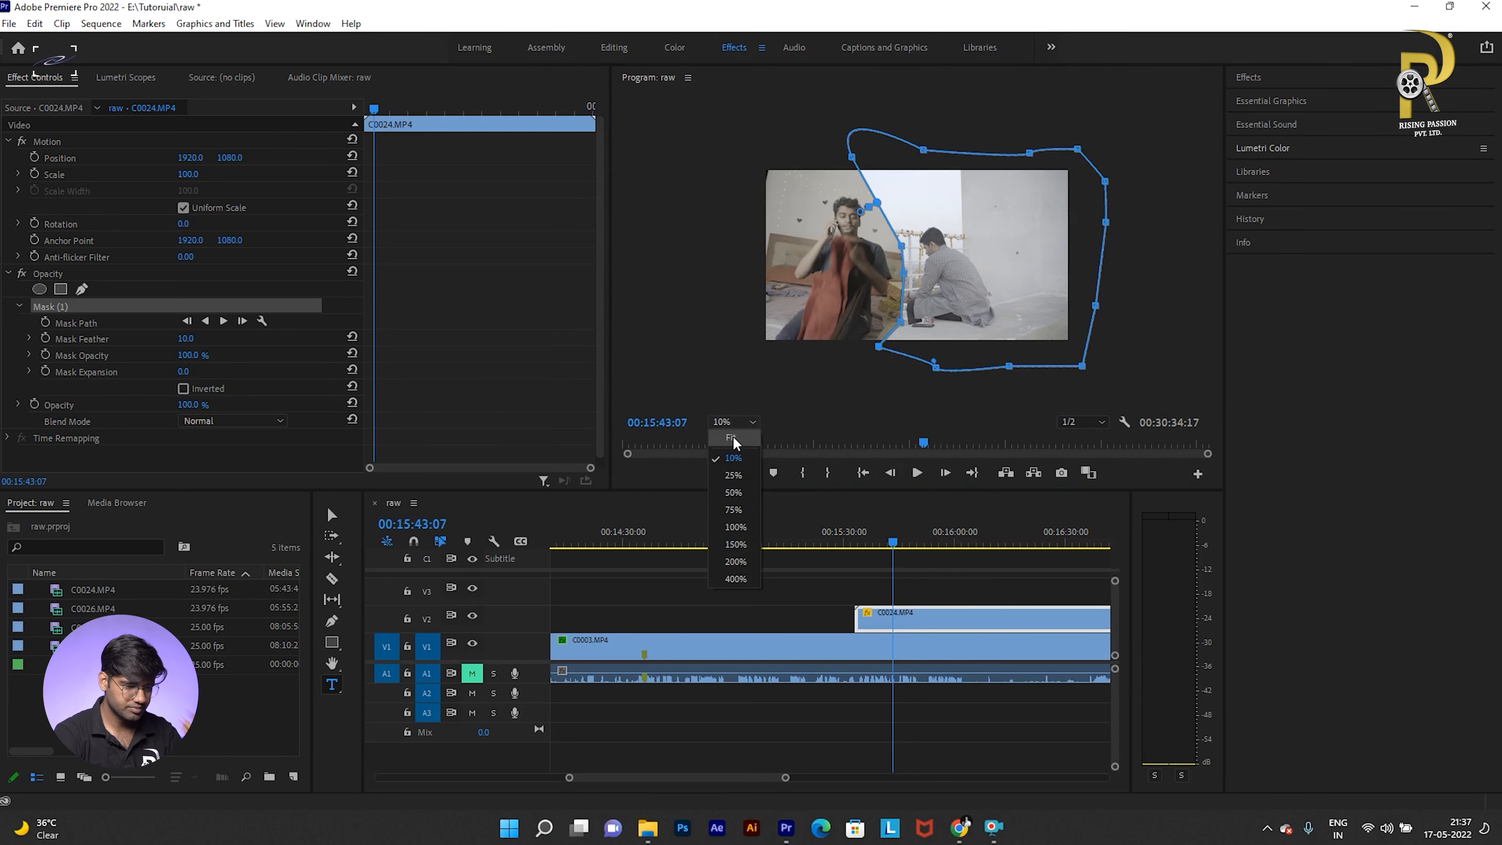
{"action": "left_click", "coordinate": [732, 438]}
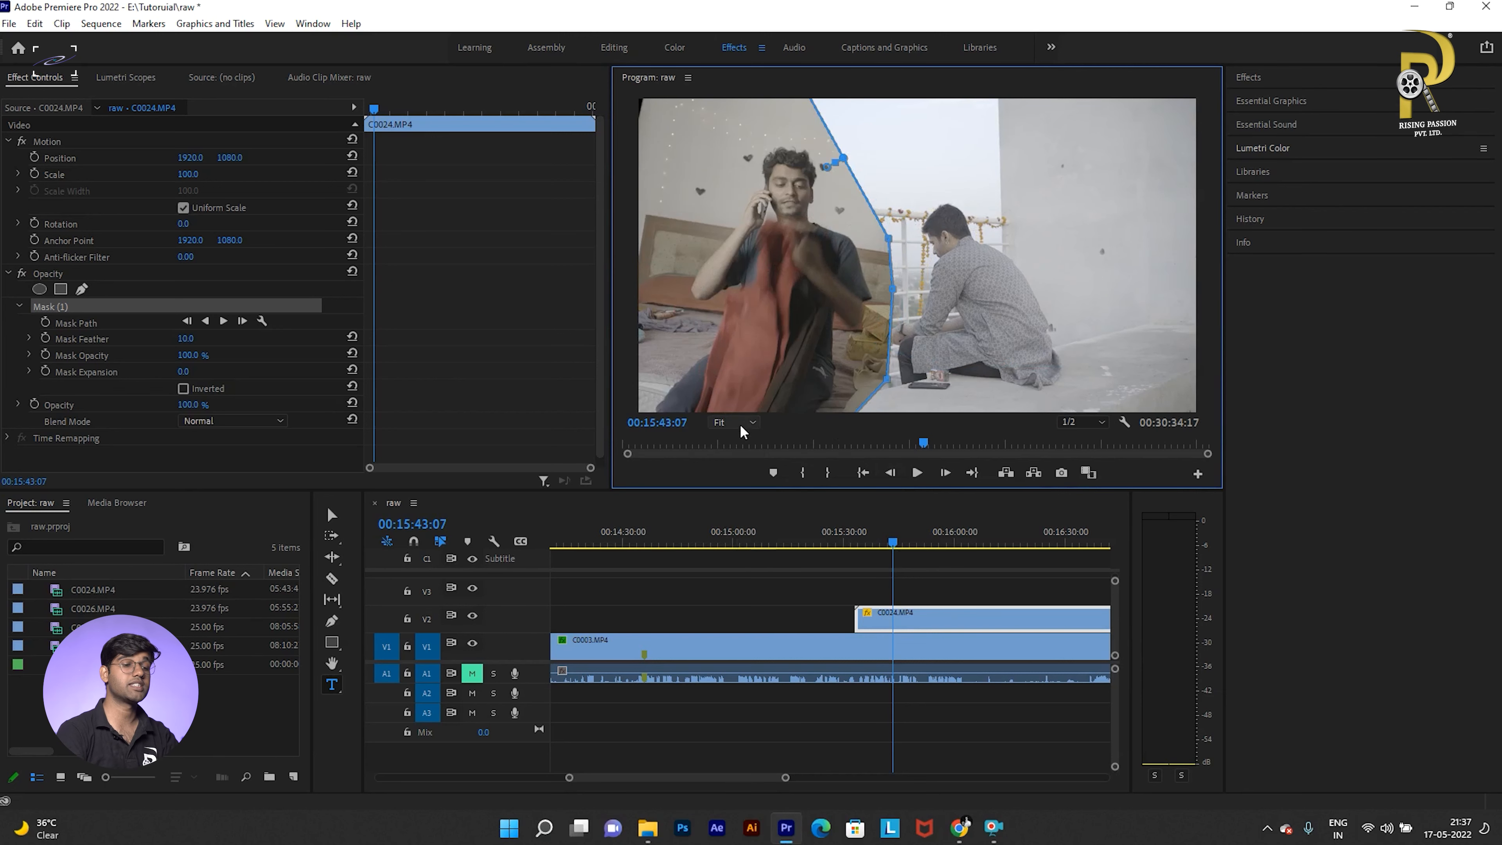
Step: Set the mask feather of the C0024.MP4 opacity mask to 153 with the playhead at 00:15:41:02
{"action": "left_click", "coordinate": [949, 610]}
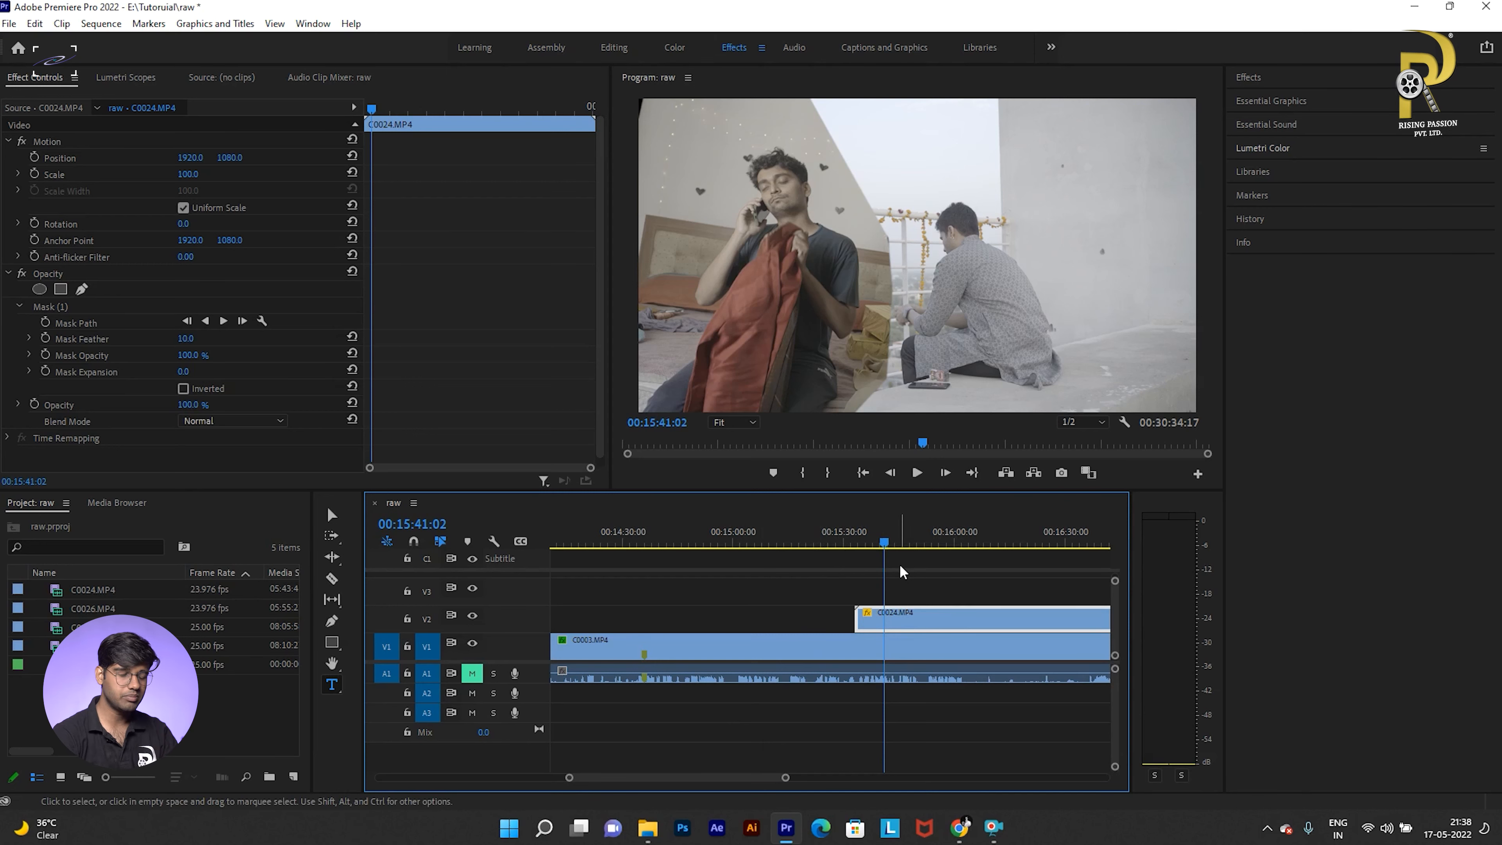
{"action": "left_click", "coordinate": [909, 569]}
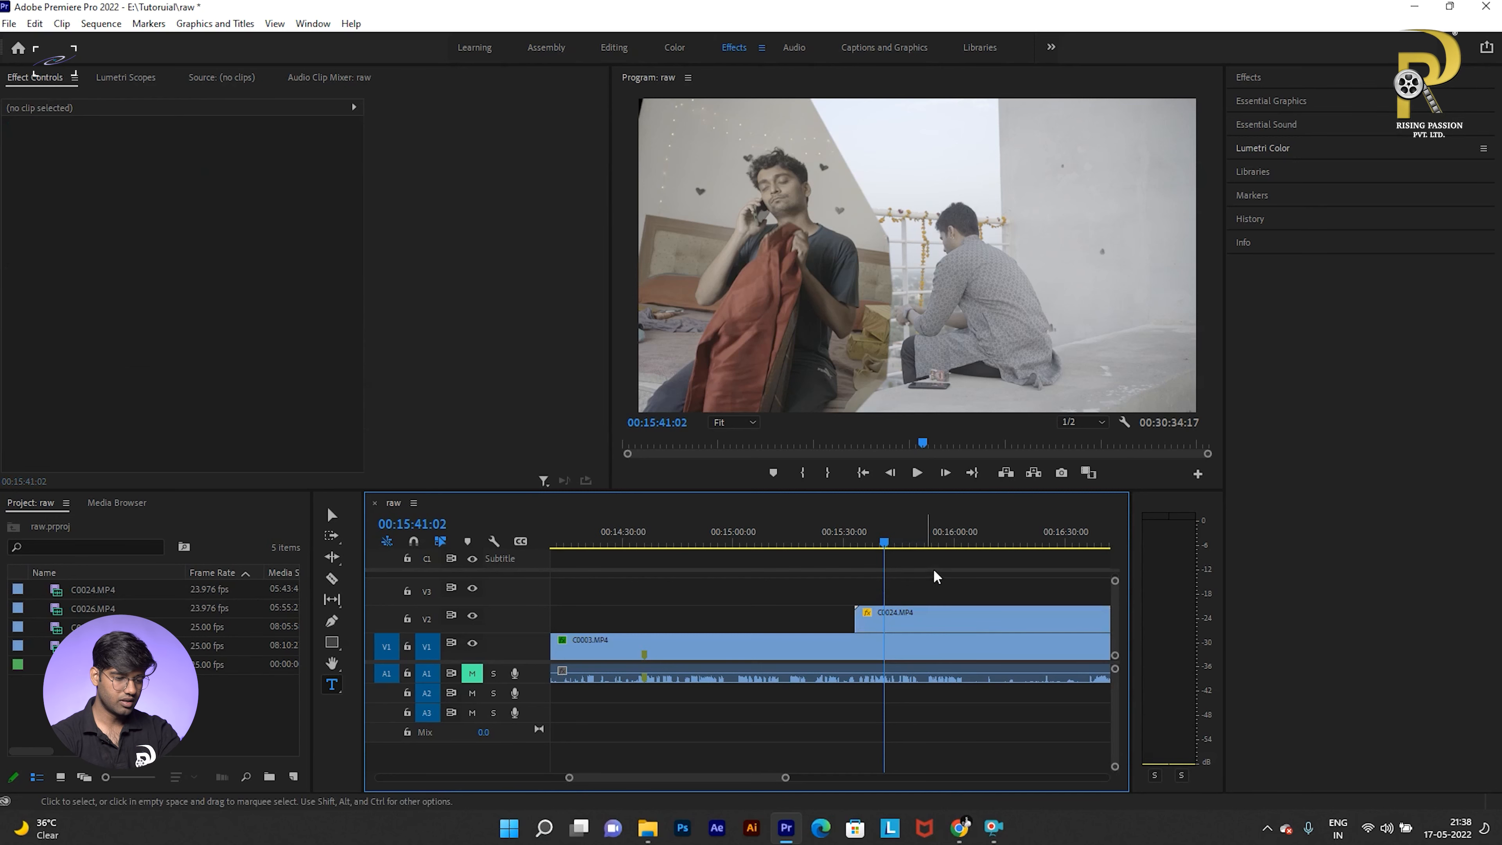
{"action": "key", "text": "equal"}
{"action": "key", "text": "equal"}
{"action": "left_click", "coordinate": [890, 626]}
{"action": "key", "text": "minus"}
{"action": "key", "text": "equal"}
{"action": "key", "text": "equal"}
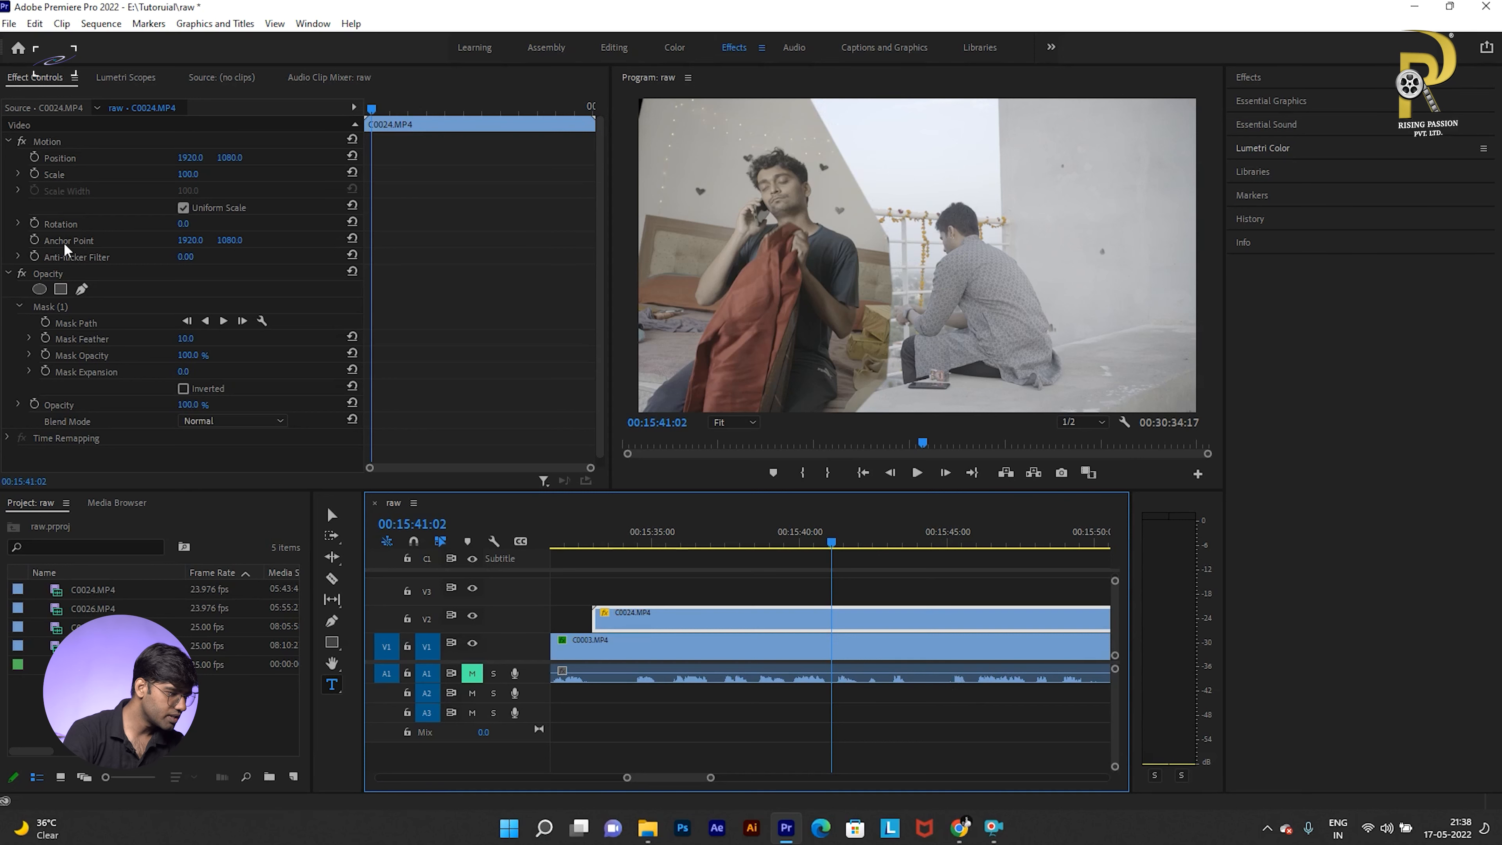
{"action": "left_click", "coordinate": [97, 307]}
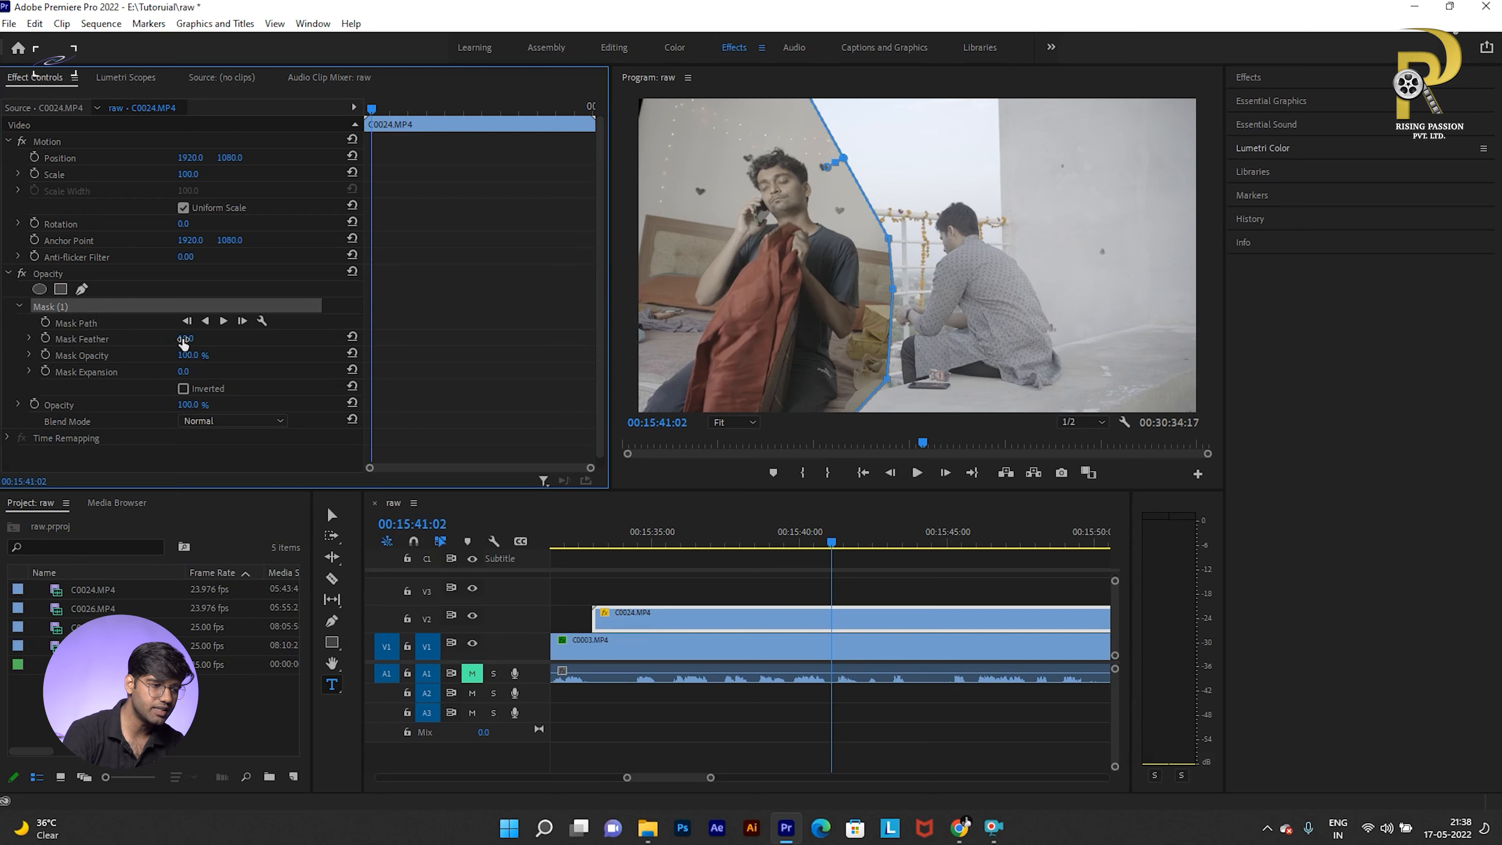
{"action": "left_click_drag", "start_coordinate": [185, 338], "coordinate": [264, 338]}
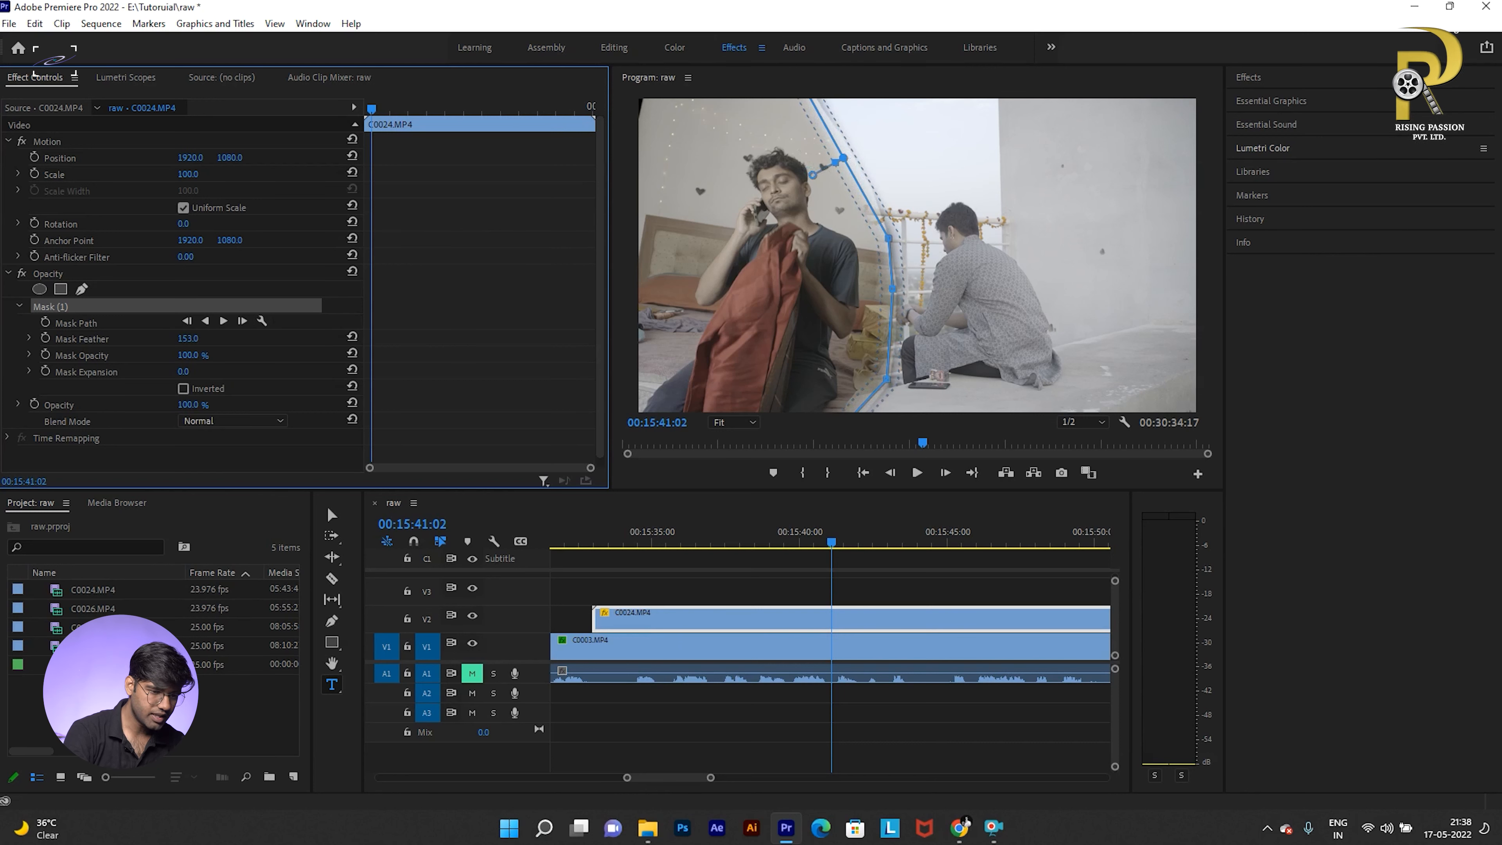
{"action": "left_click", "coordinate": [825, 574]}
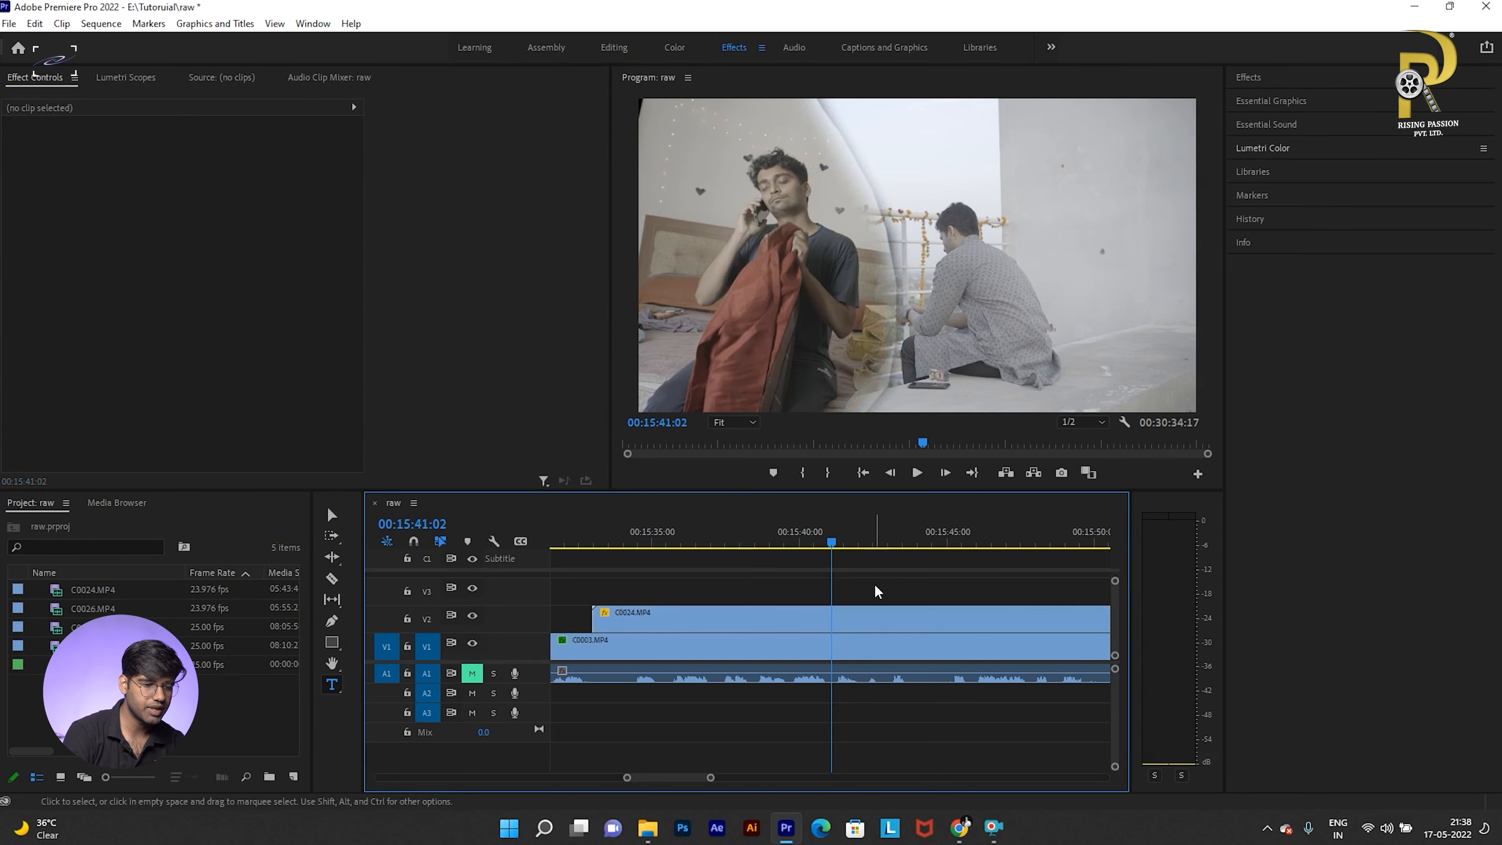
Step: Set the mask feather of the C0003.MP4 opacity mask to 74
{"action": "left_click", "coordinate": [824, 629]}
{"action": "left_click", "coordinate": [840, 645]}
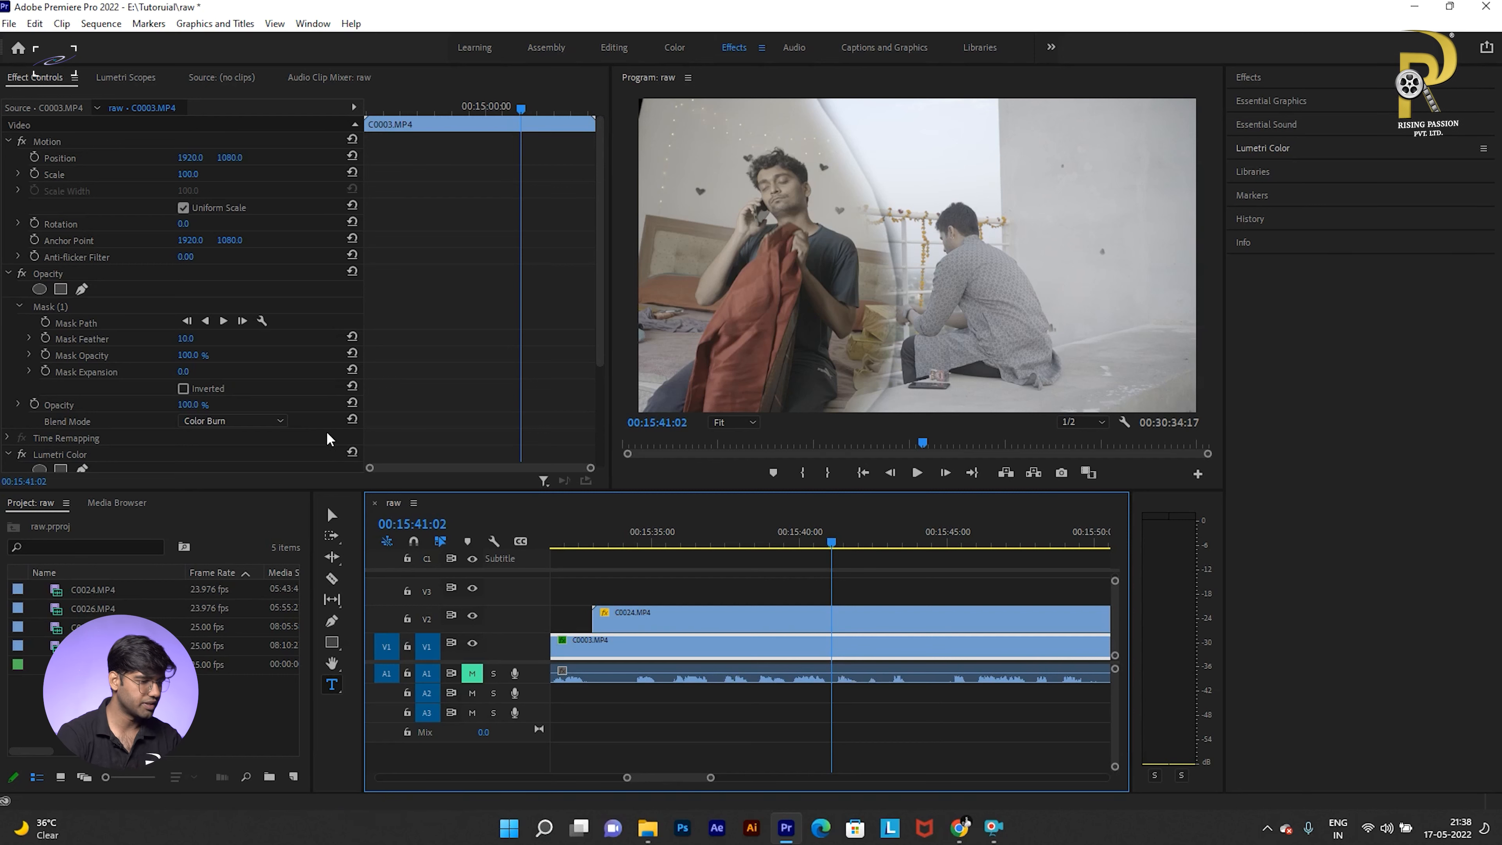
{"action": "left_click", "coordinate": [185, 346]}
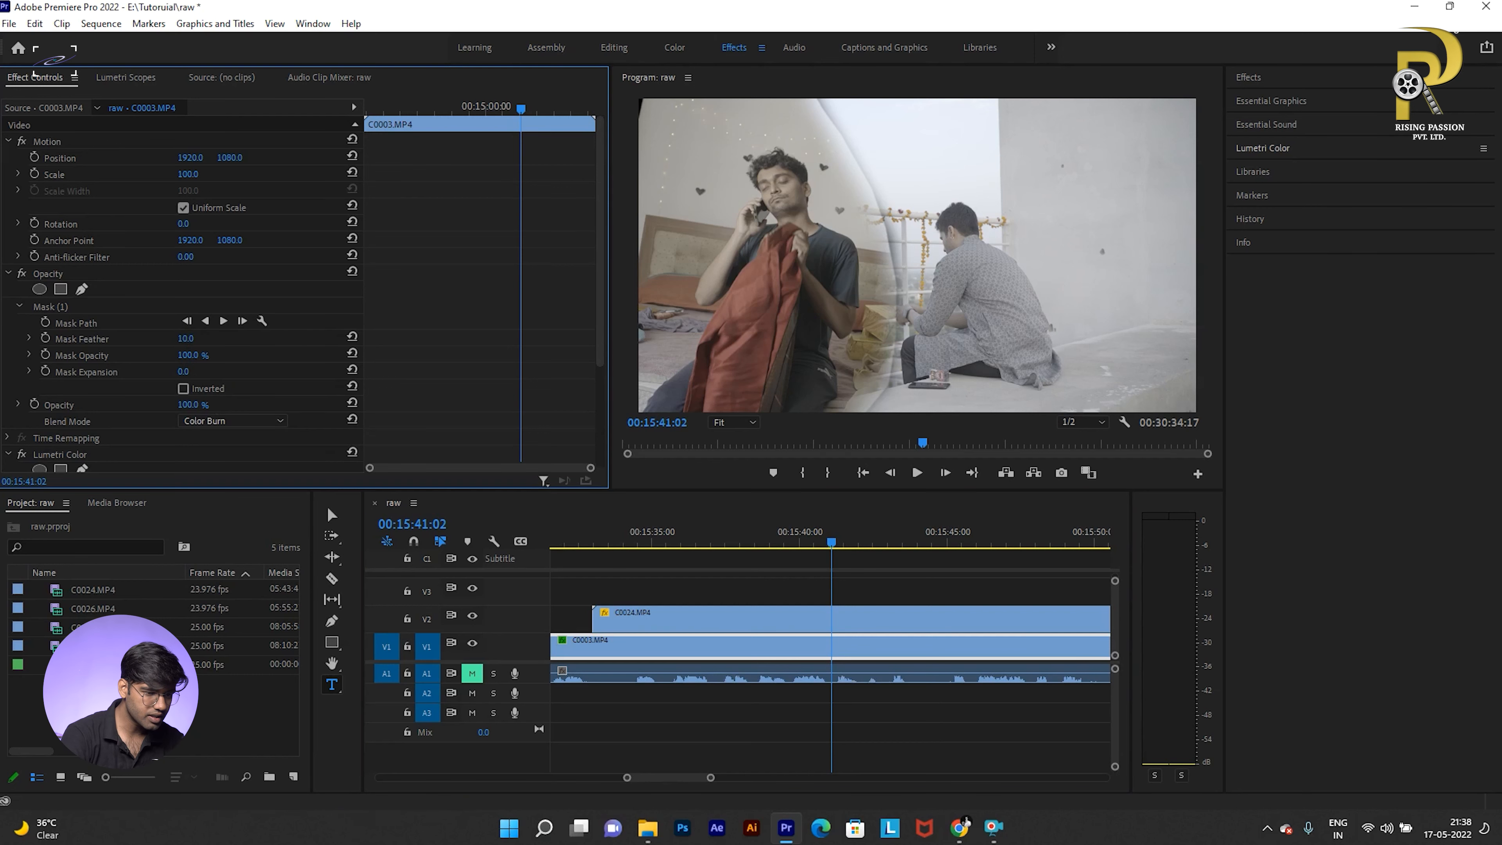
{"action": "mouse_move", "coordinate": [186, 339]}
{"action": "left_mouse_down"}
{"action": "mouse_move", "coordinate": [214, 340]}
{"action": "mouse_move", "coordinate": [194, 339]}
{"action": "left_mouse_up"}
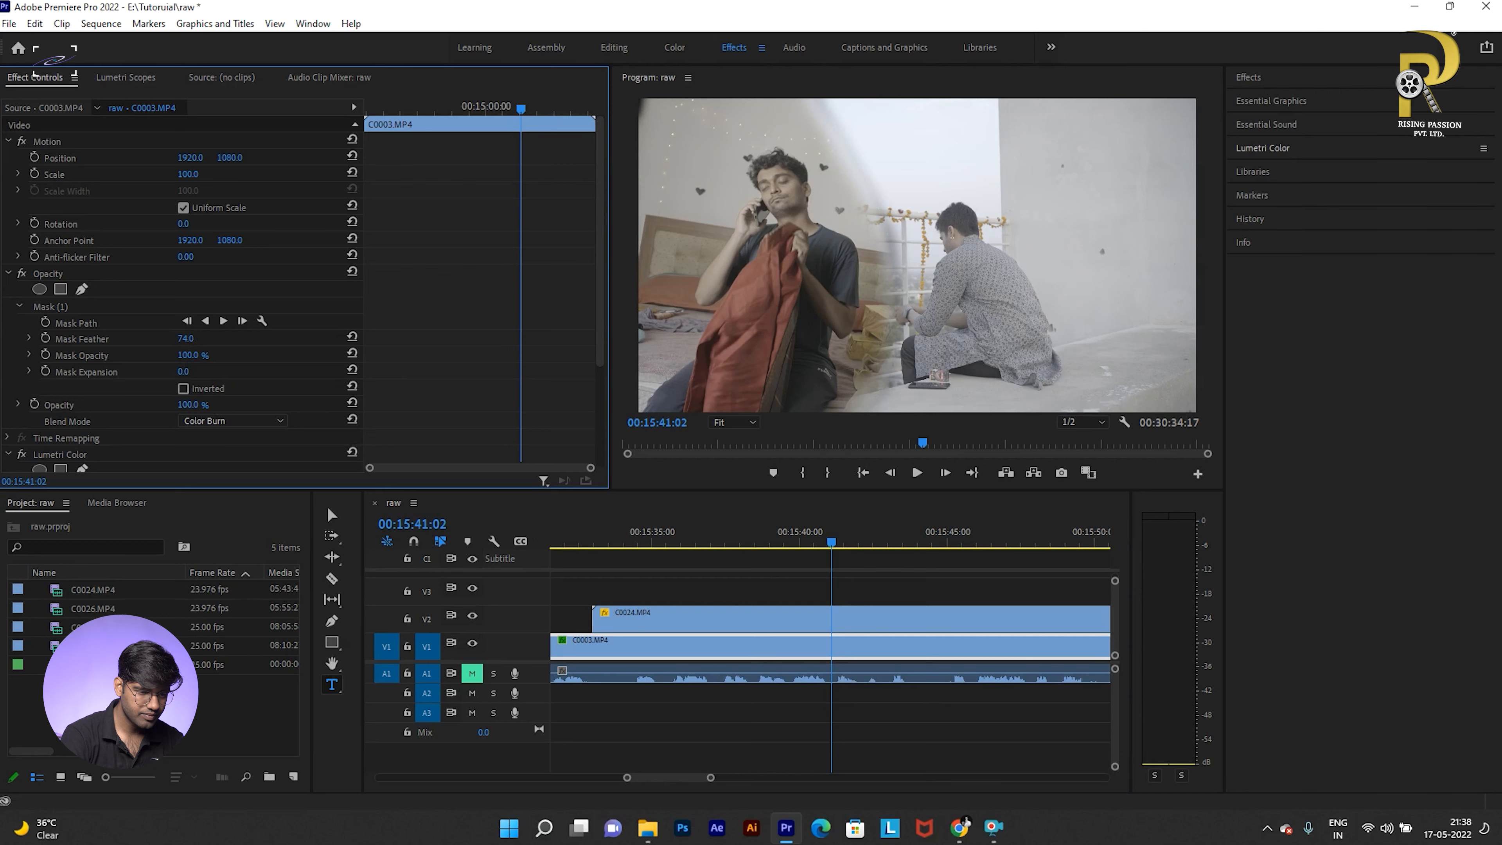
Step: Lower the mask opacity of the C0024.MP4 opacity mask to 21% and undo that change
{"action": "left_click", "coordinate": [855, 599]}
{"action": "left_click", "coordinate": [861, 631]}
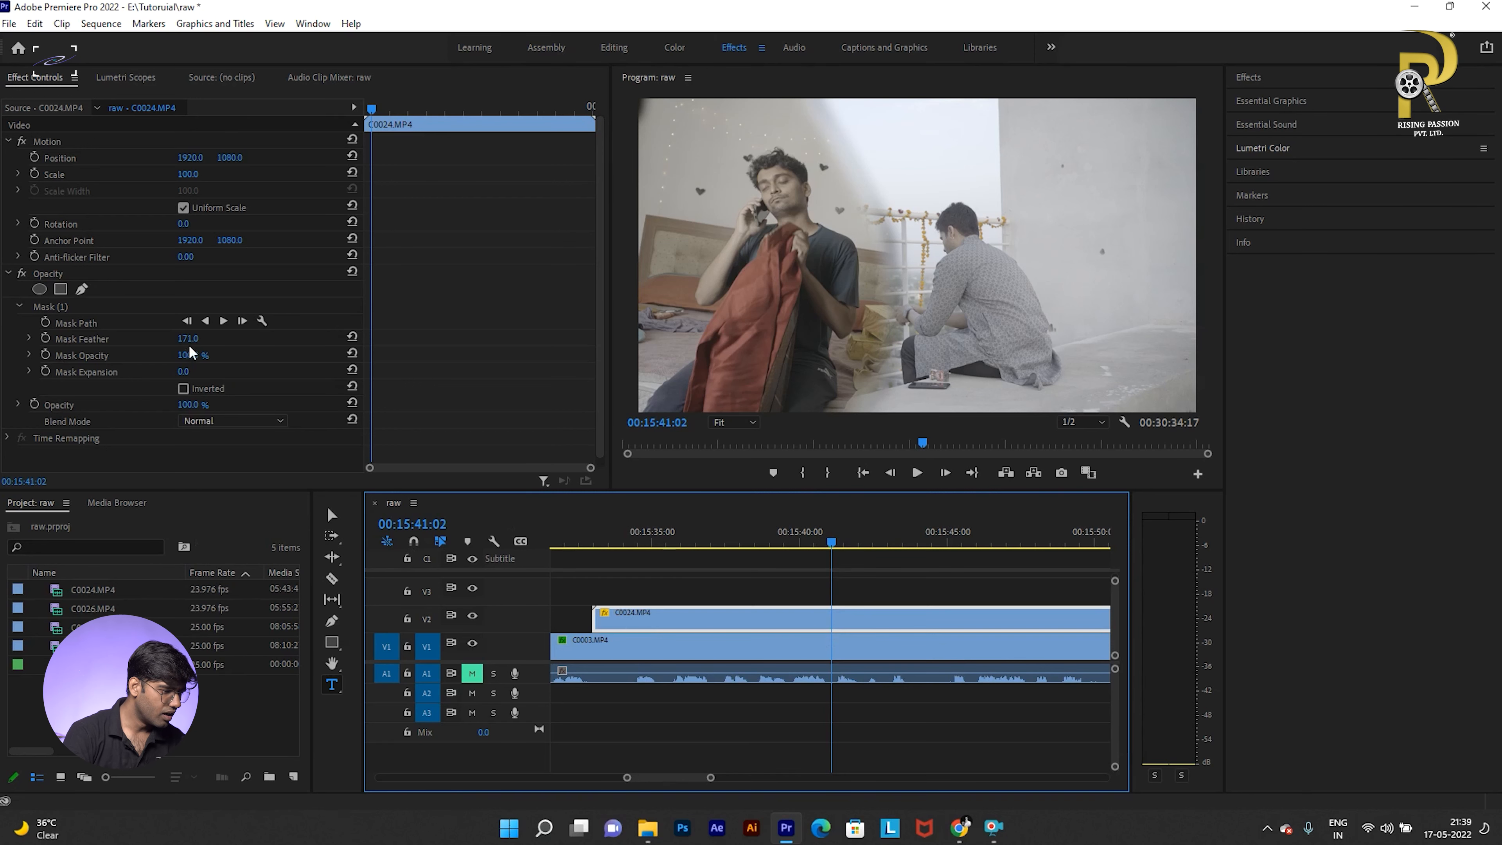
{"action": "mouse_move", "coordinate": [189, 356]}
{"action": "left_mouse_down"}
{"action": "mouse_move", "coordinate": [130, 355]}
{"action": "mouse_move", "coordinate": [203, 353]}
{"action": "left_mouse_up"}
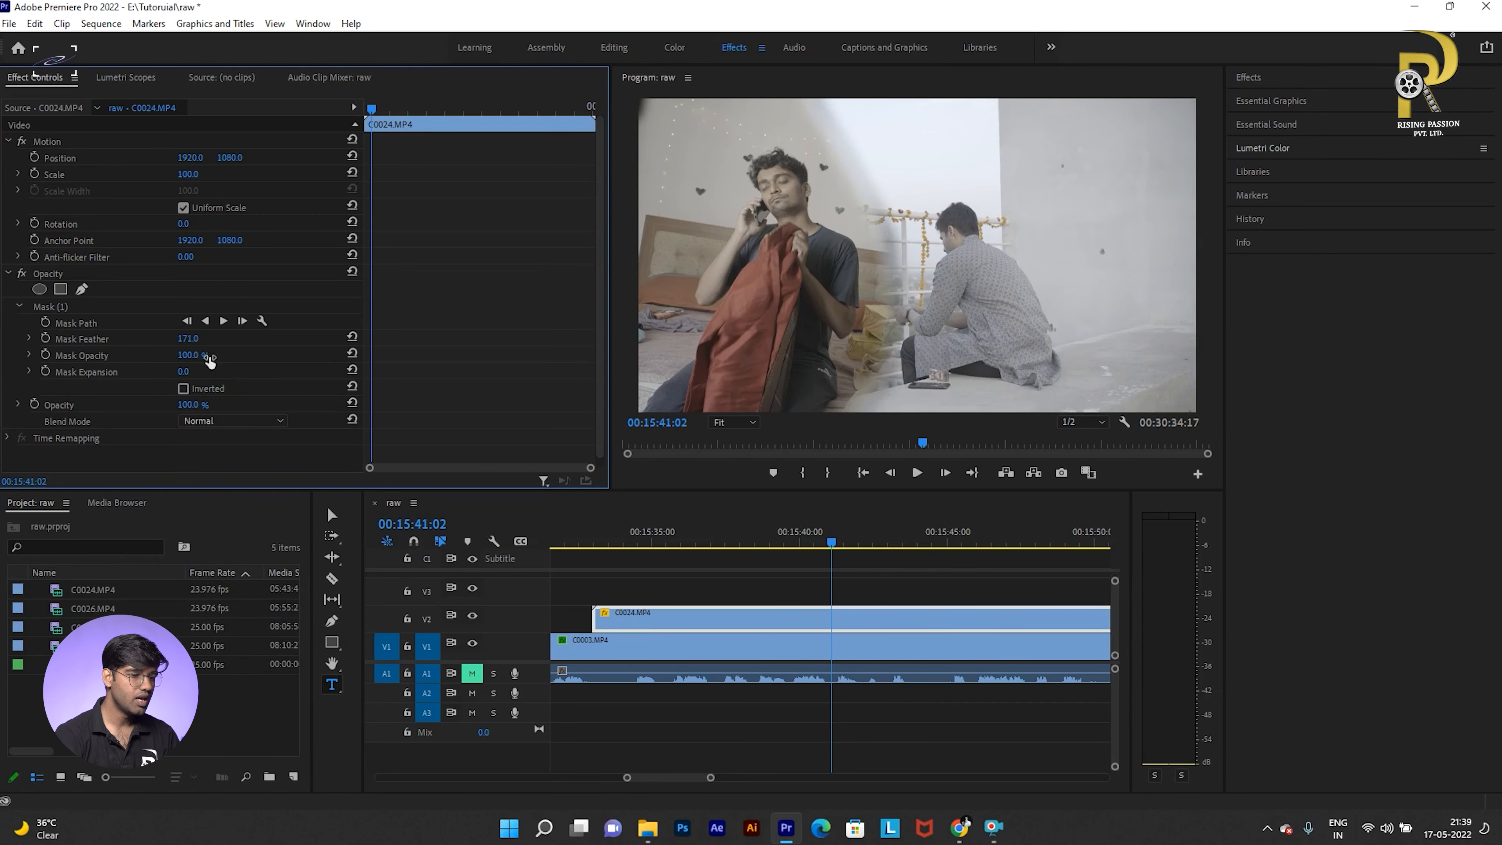
{"action": "left_click_drag", "start_coordinate": [192, 355], "coordinate": [146, 355]}
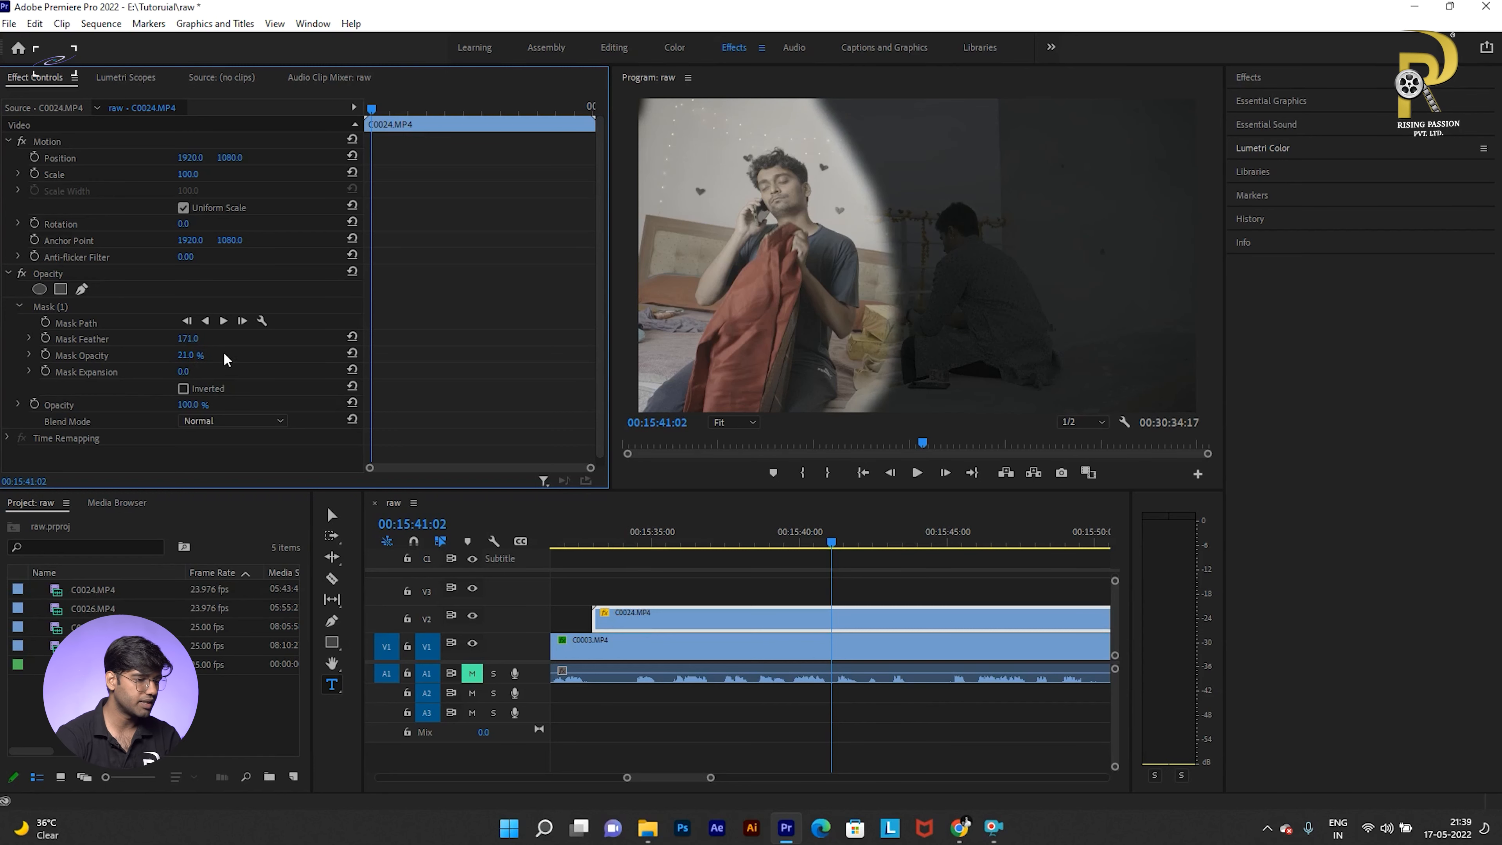
{"action": "key", "text": "ctrl+z"}
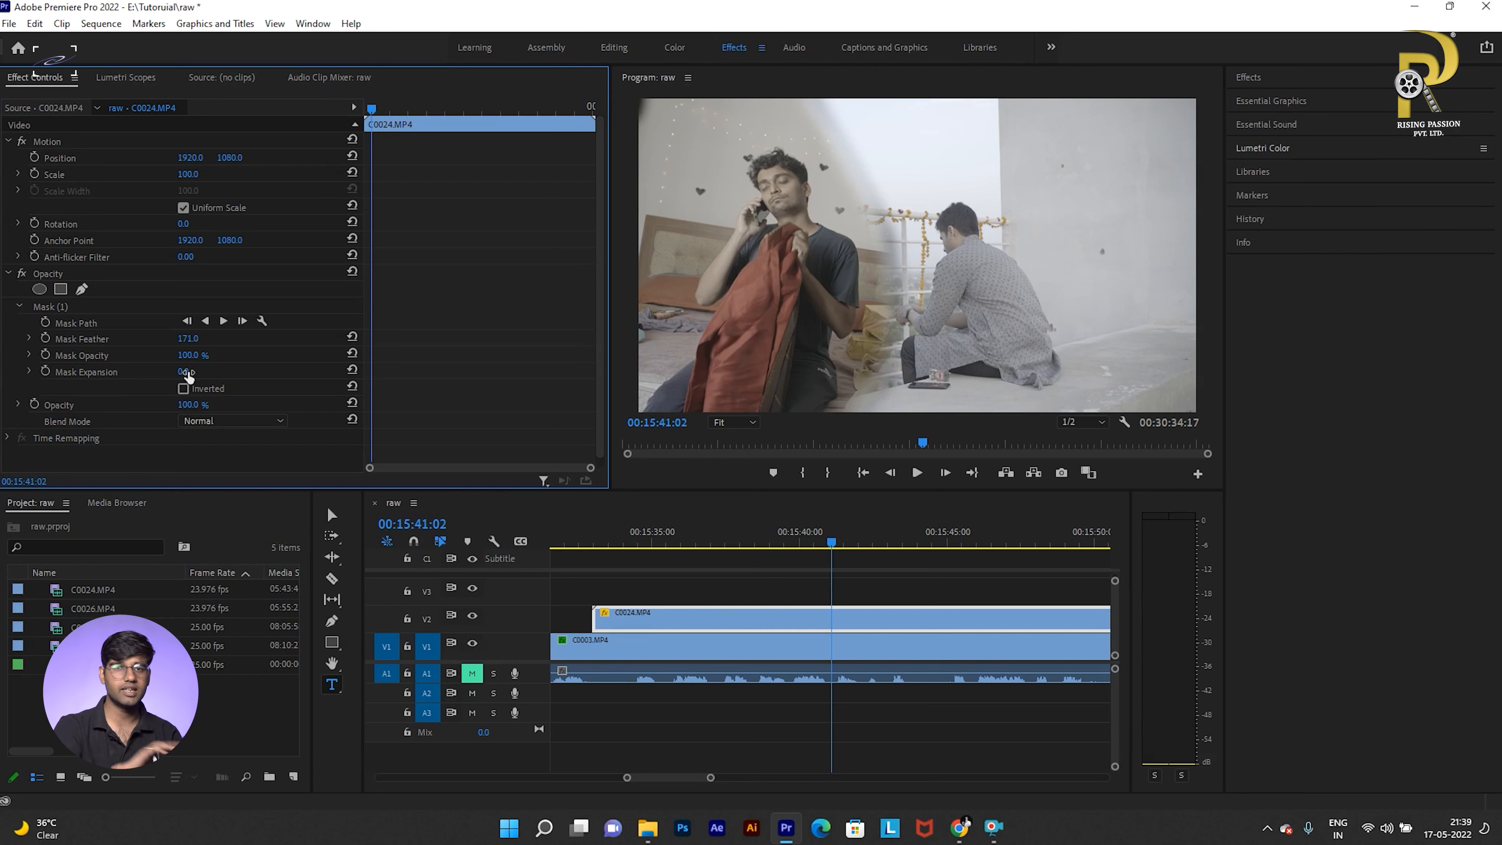
Step: Try out the mask expansion and the inversion of the C0024.MP4 mask, restoring both settings
{"action": "left_click_drag", "start_coordinate": [189, 377], "coordinate": [254, 375]}
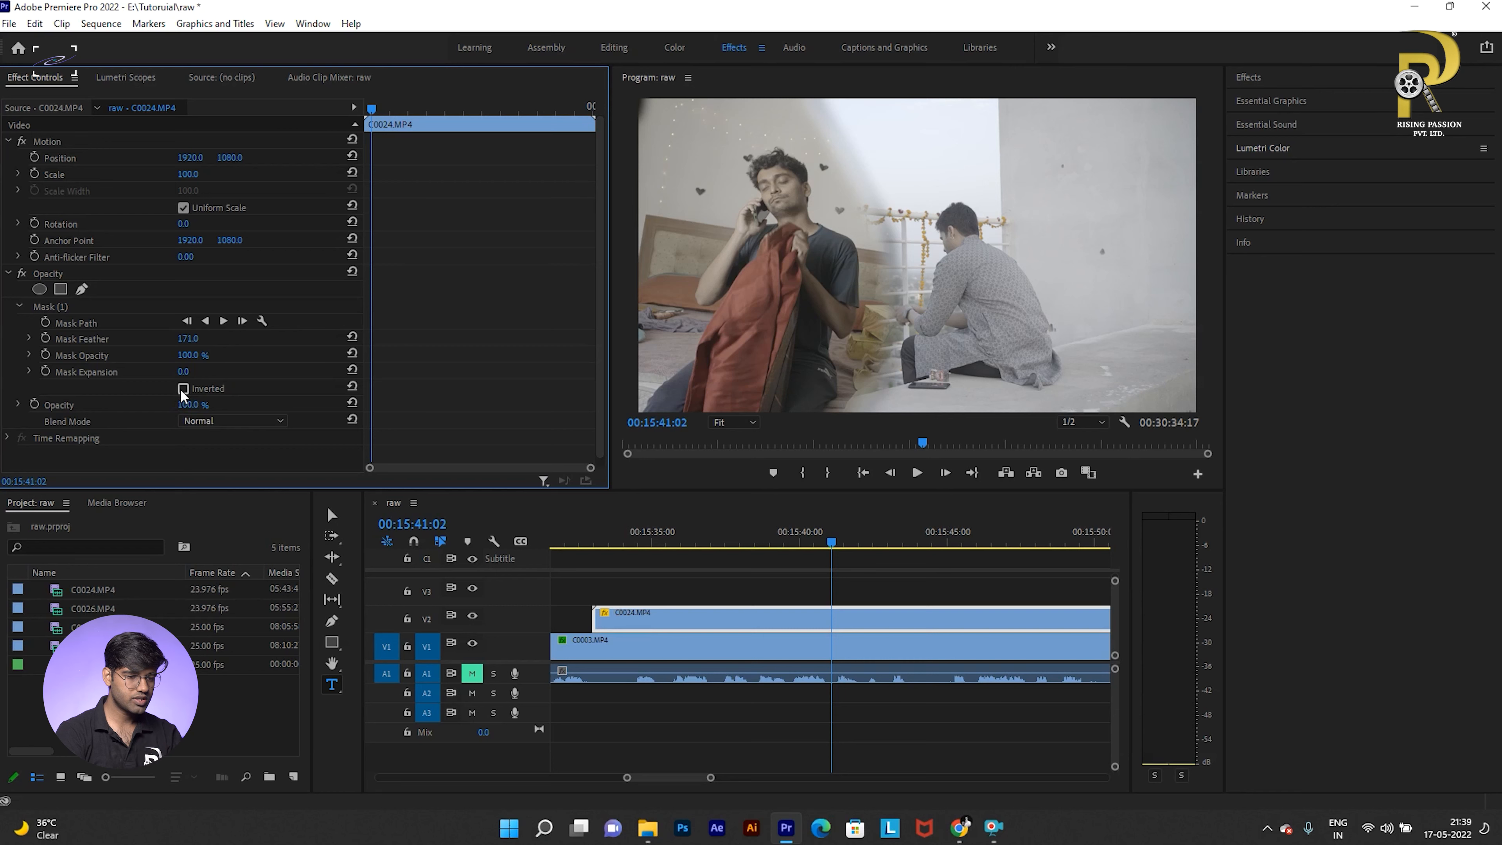
{"action": "left_click", "coordinate": [183, 389]}
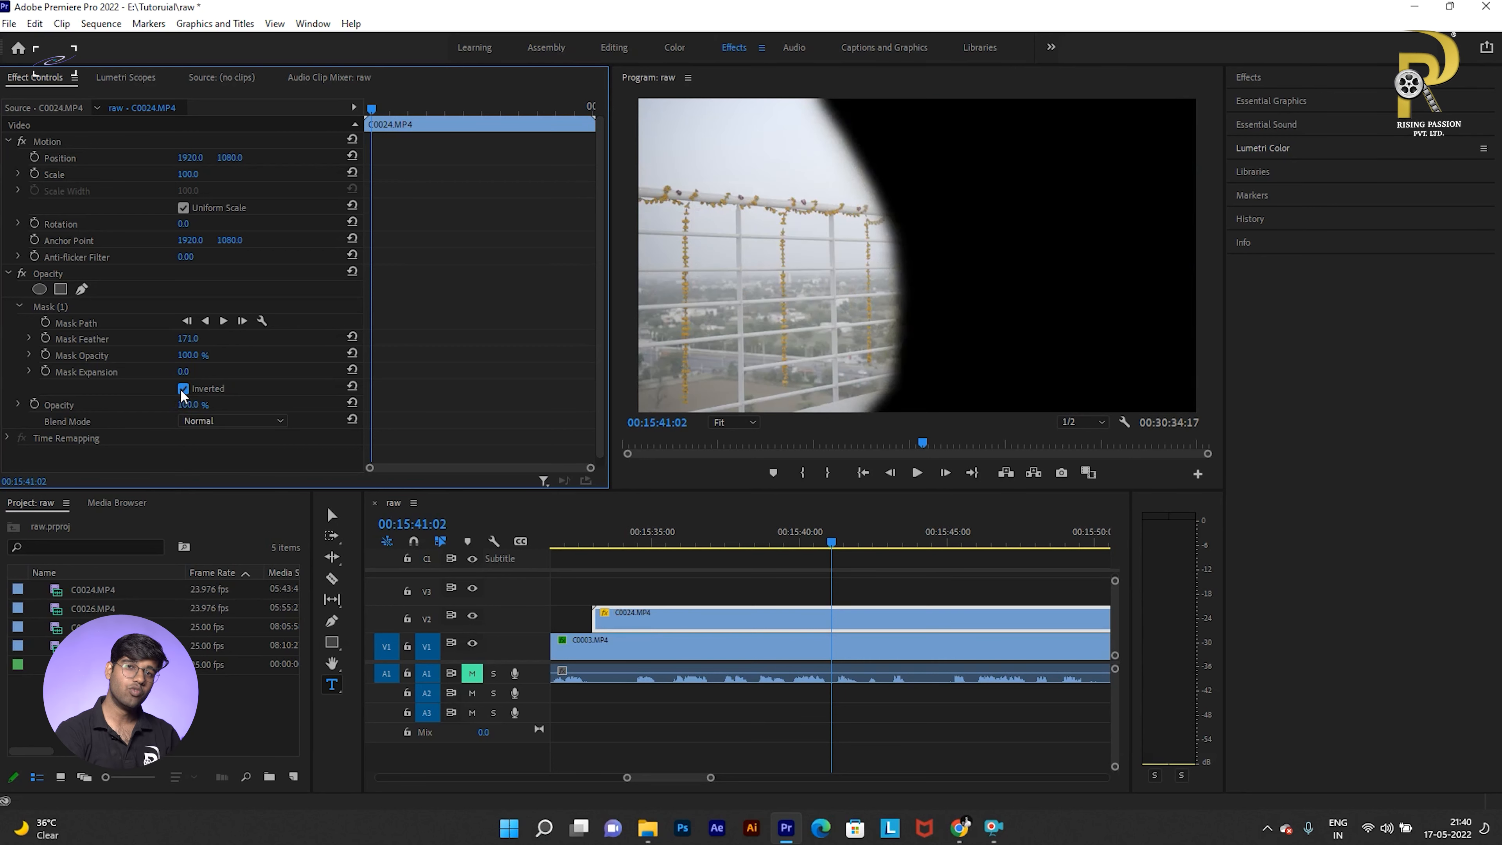
{"action": "left_click", "coordinate": [183, 390]}
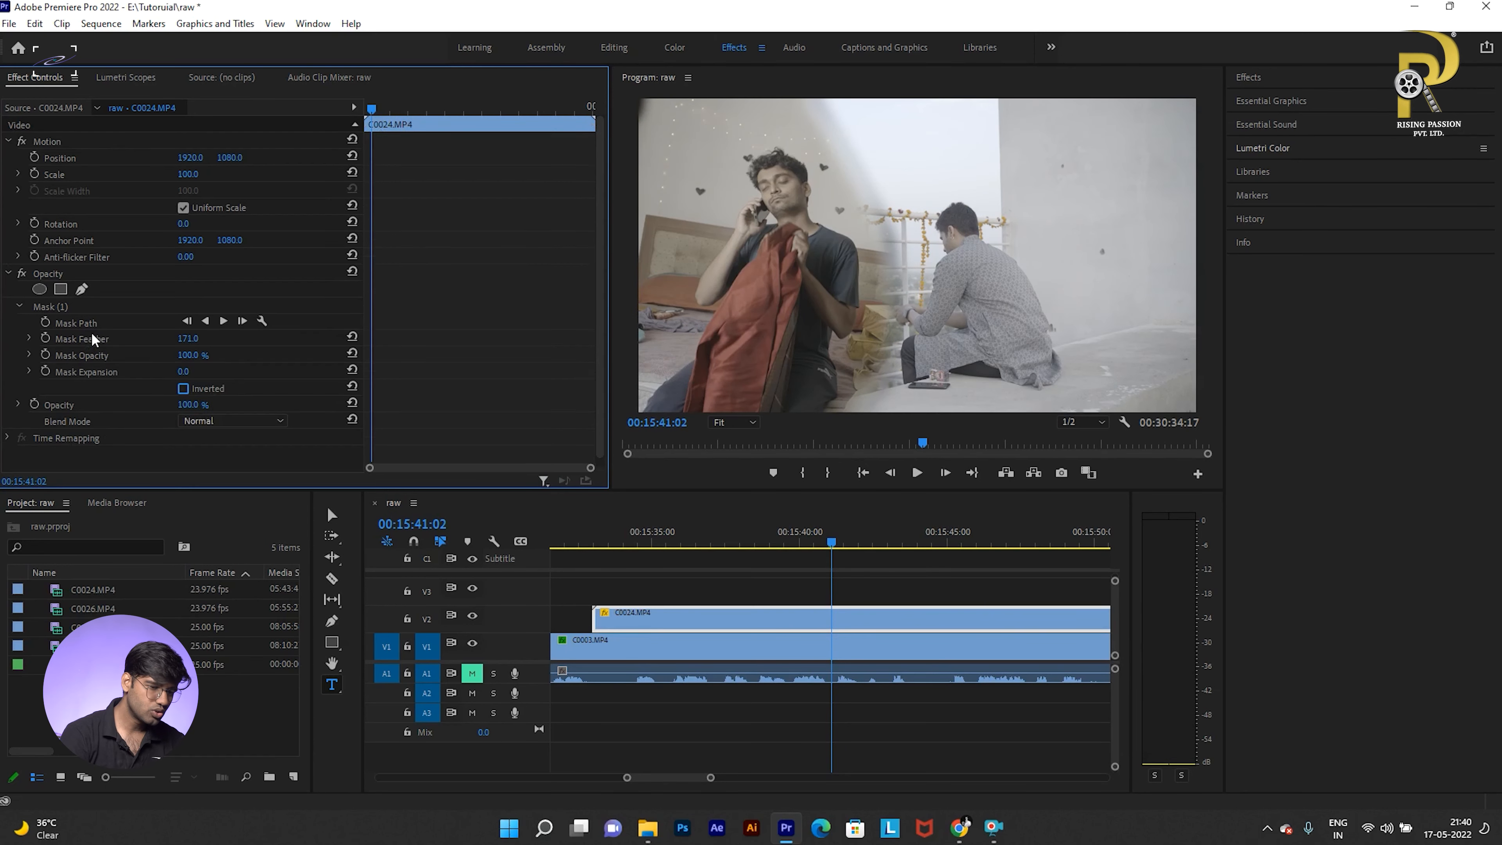
Step: Check the blend at 00:15:40:07 and 00:15:38:20, and undo the feathering of both masks and the reshaping of the C0024.MP4 mask edge
{"action": "left_click", "coordinate": [909, 590]}
{"action": "key", "text": "minus"}
{"action": "left_click", "coordinate": [819, 539]}
{"action": "left_click", "coordinate": [860, 610]}
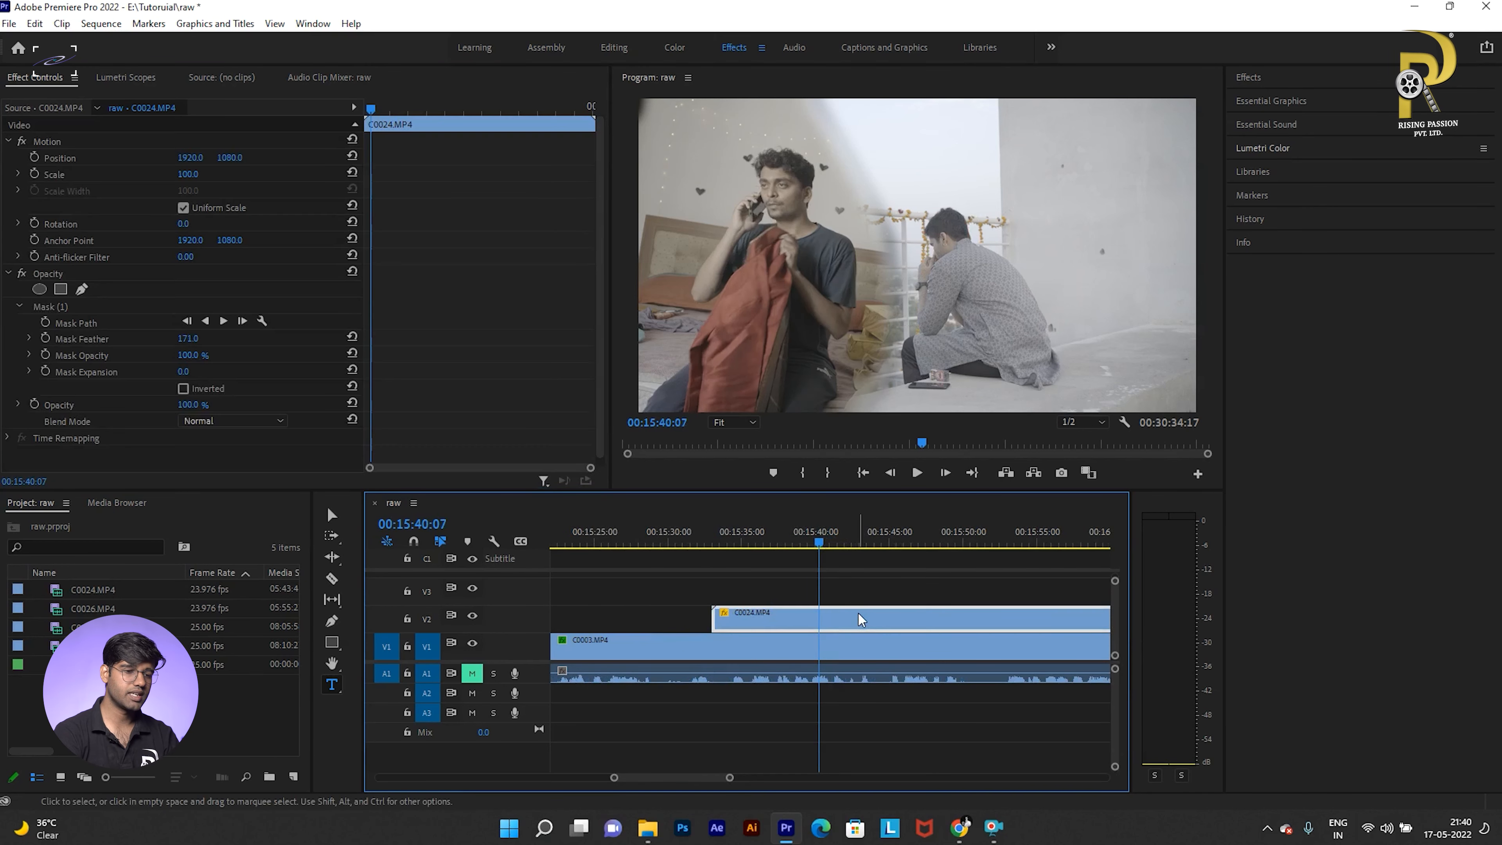
{"action": "left_click", "coordinate": [847, 581]}
{"action": "left_click", "coordinate": [797, 541]}
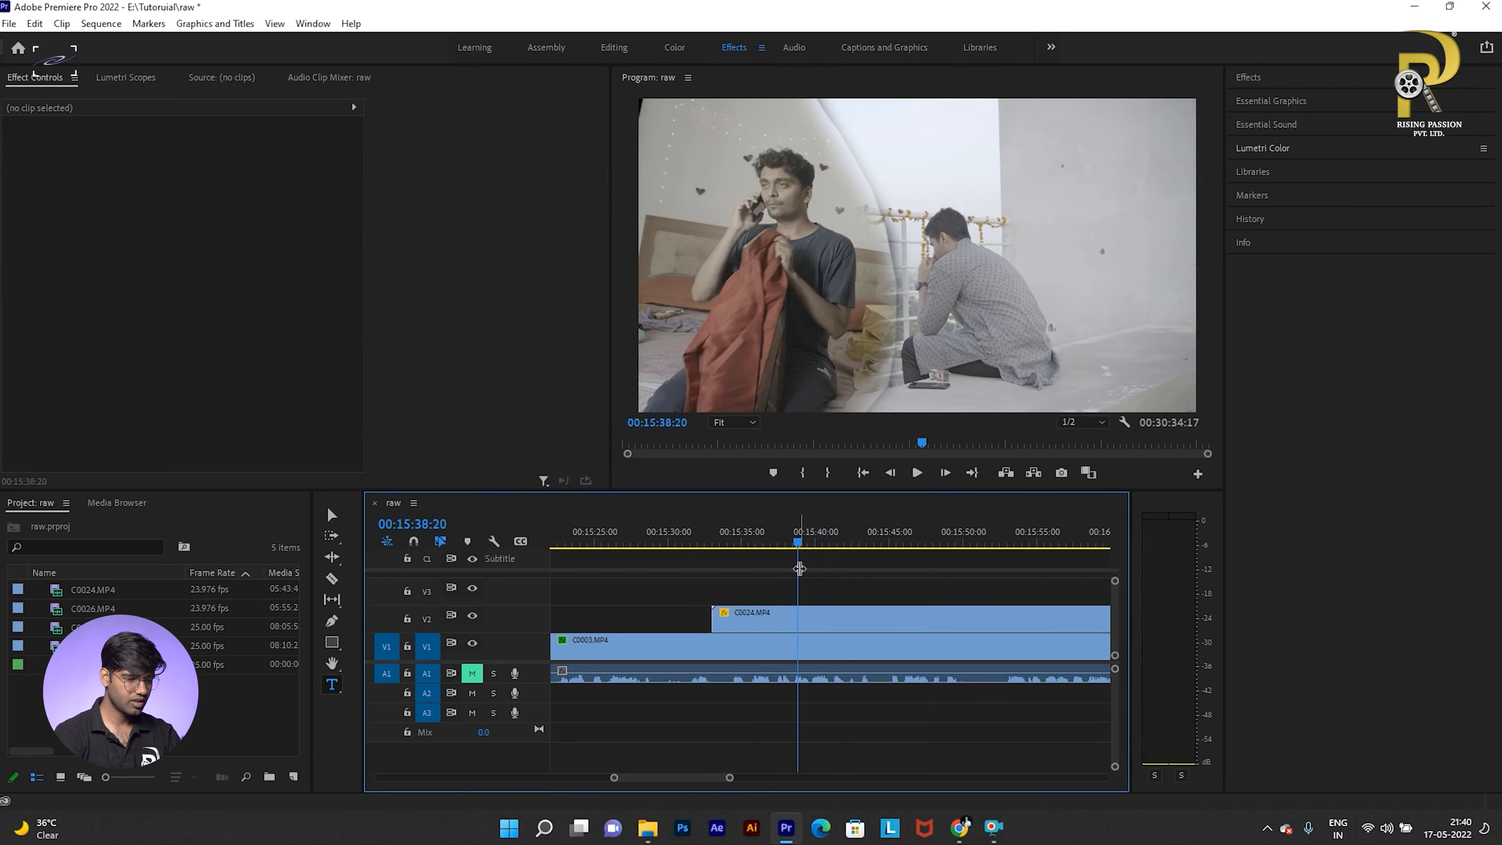
{"action": "key", "text": "ctrl+z"}
{"action": "key", "text": "ctrl+z"}
{"action": "key", "text": "ctrl+z"}
{"action": "key", "text": "ctrl+z"}
{"action": "key", "text": "ctrl+z"}
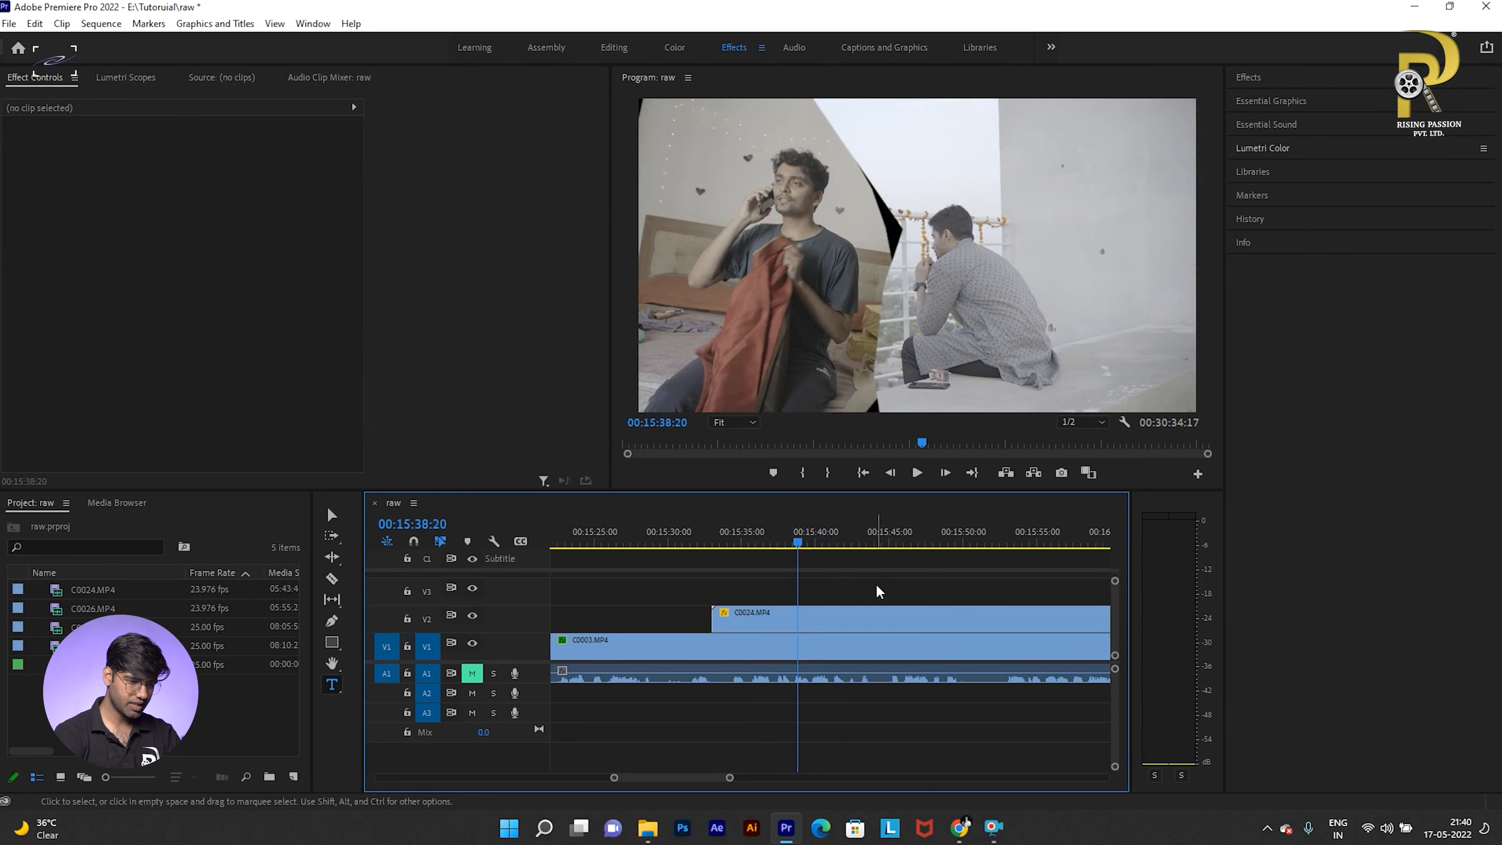
Step: Undo the drawn mask path on C0024.MP4 and return the clip from V2 to V1, after C0003.MP4
{"action": "key", "text": "minus"}
{"action": "key", "text": "minus"}
{"action": "key", "text": "minus"}
{"action": "key", "text": "minus"}
{"action": "key", "text": "minus"}
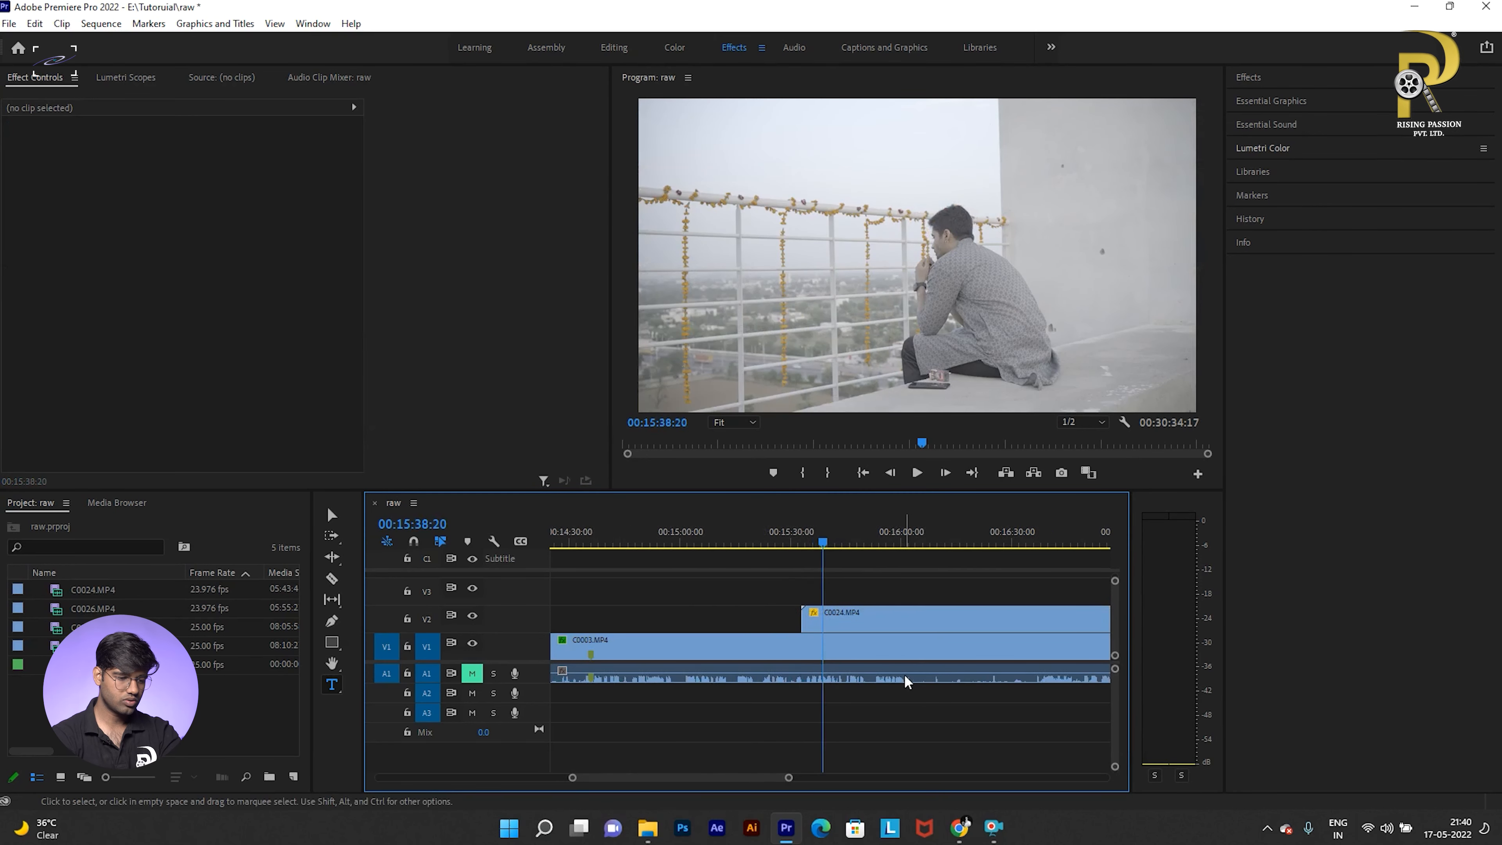
{"action": "left_click", "coordinate": [882, 615]}
{"action": "key", "text": "equal"}
{"action": "left_click_drag", "start_coordinate": [897, 609], "coordinate": [1050, 653]}
Step: Delete the leftover opacity mask from C0024.MP4 with the playhead at 00:18:36:03
{"action": "left_click", "coordinate": [998, 533]}
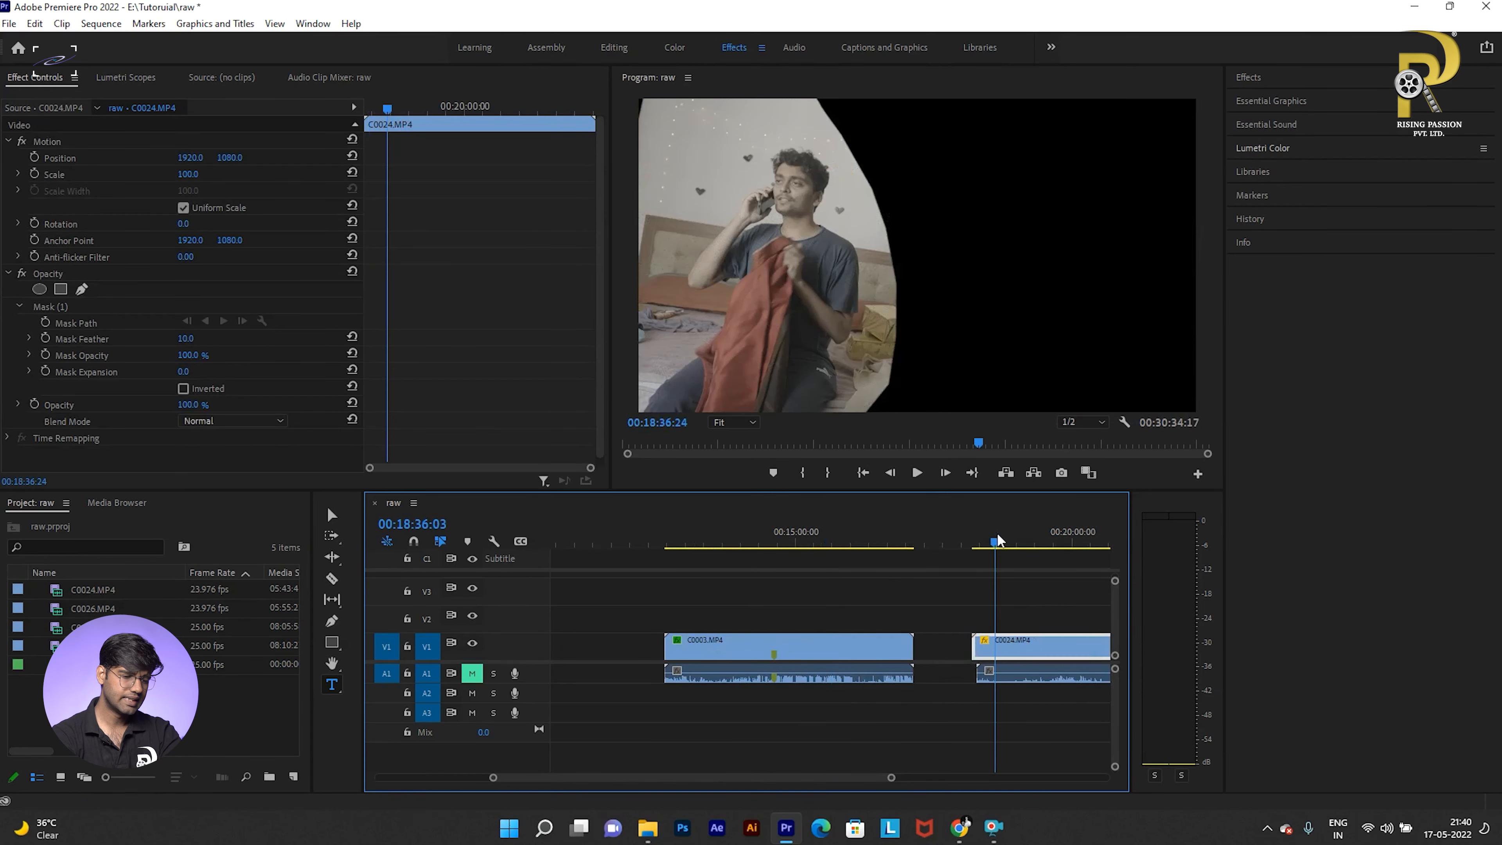
{"action": "key", "text": "equal"}
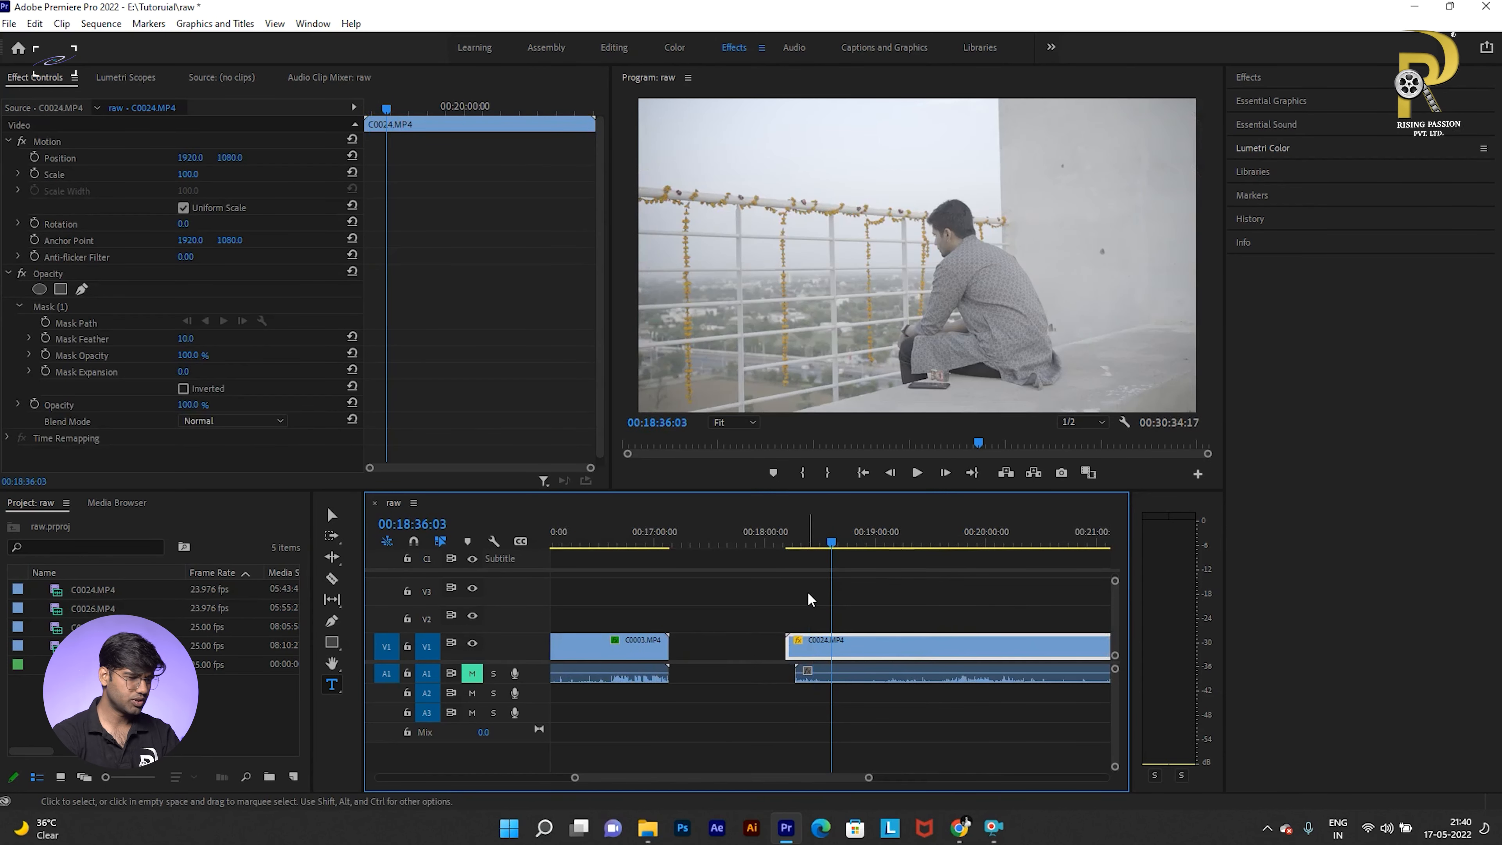
{"action": "left_click", "coordinate": [99, 312]}
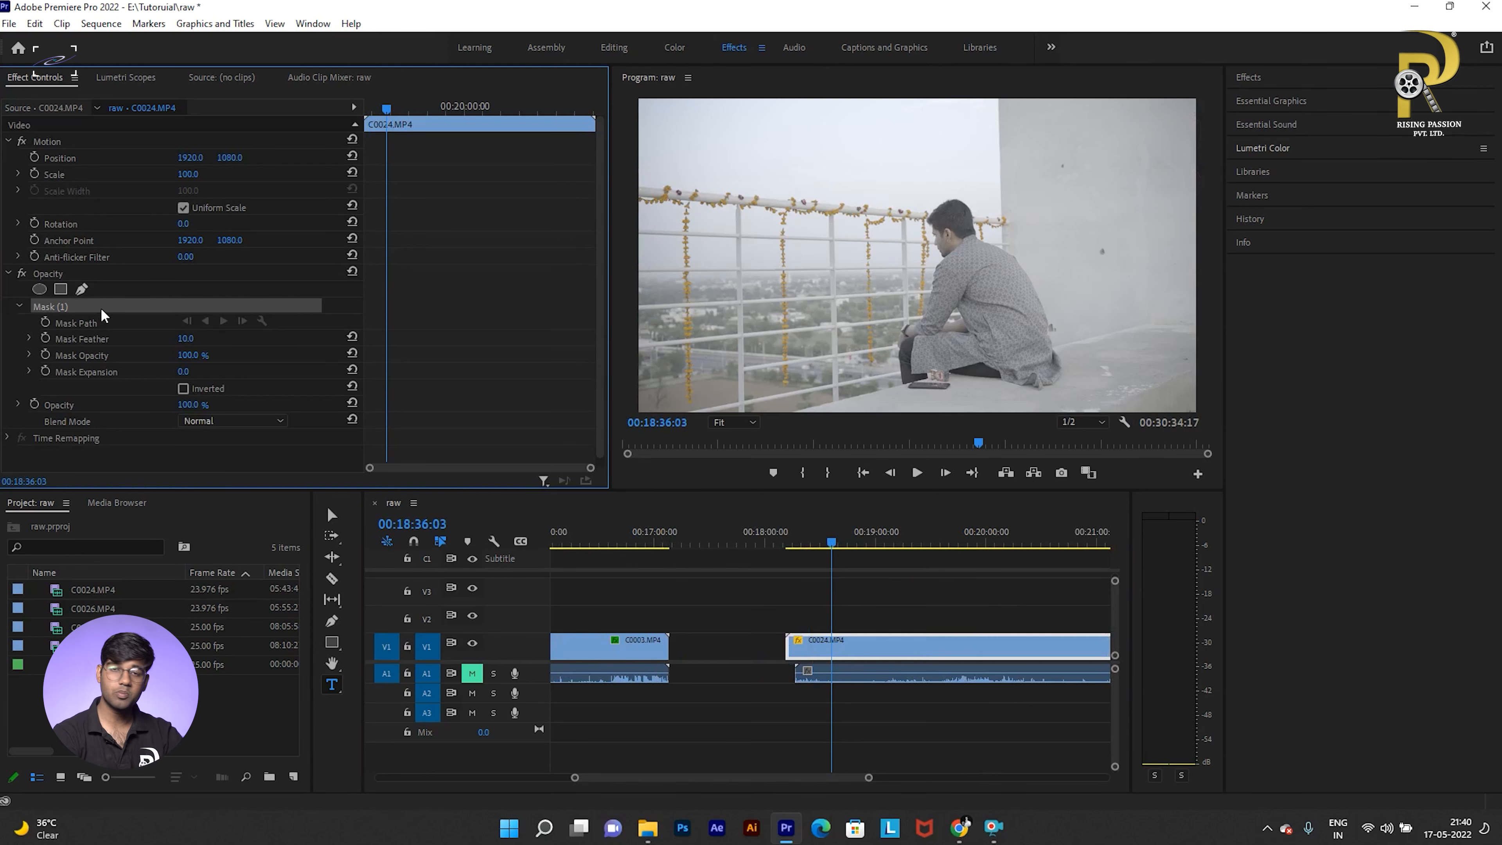
{"action": "key", "text": "Delete"}
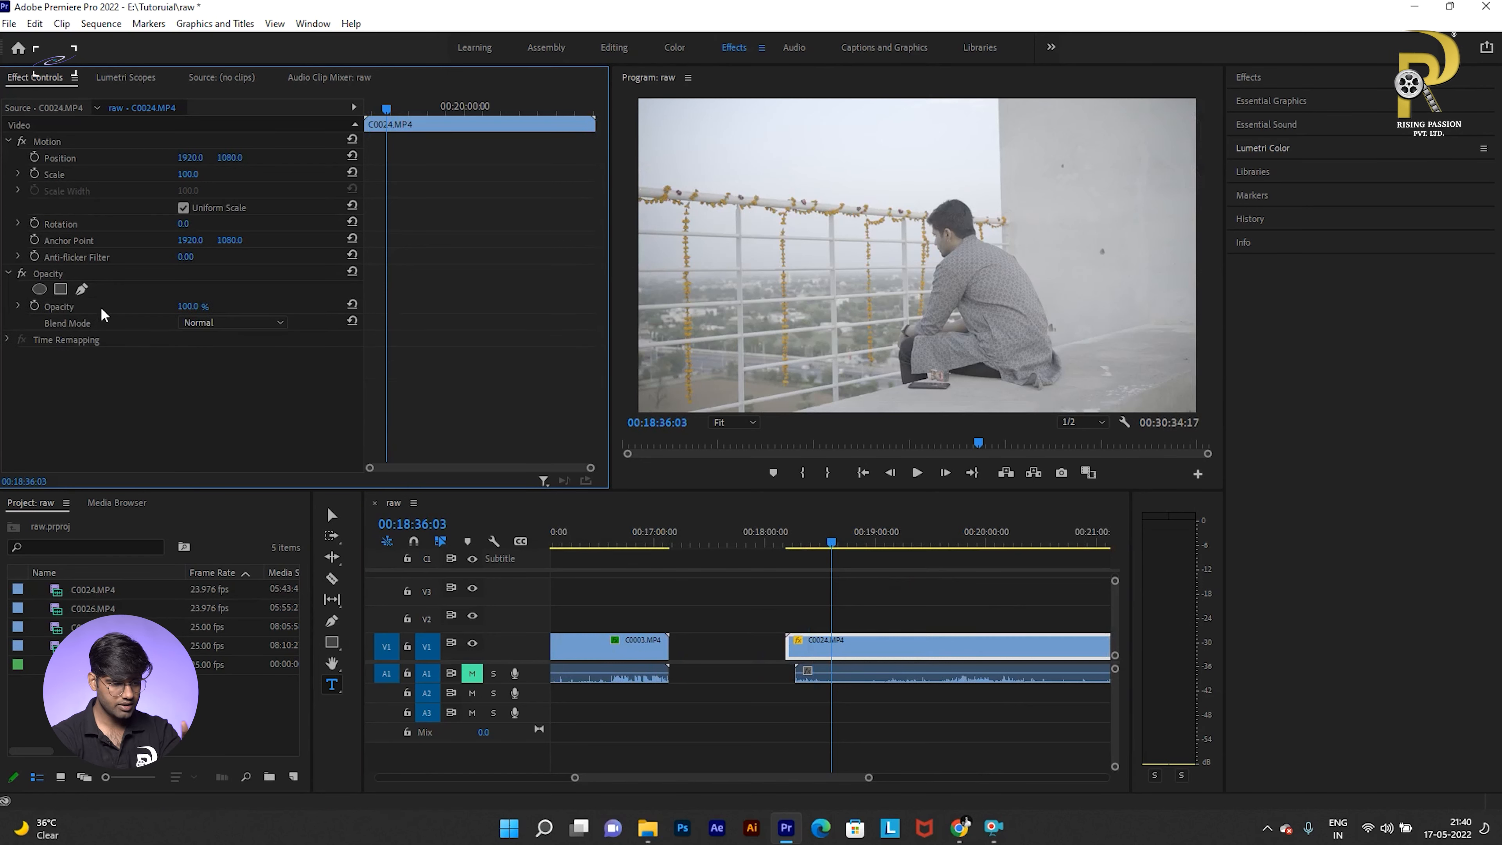
Step: Delete the opacity mask from C0003.MP4 with the playhead at 00:15:13:12
{"action": "left_click", "coordinate": [667, 592]}
{"action": "key", "text": "minus"}
{"action": "left_click", "coordinate": [677, 541]}
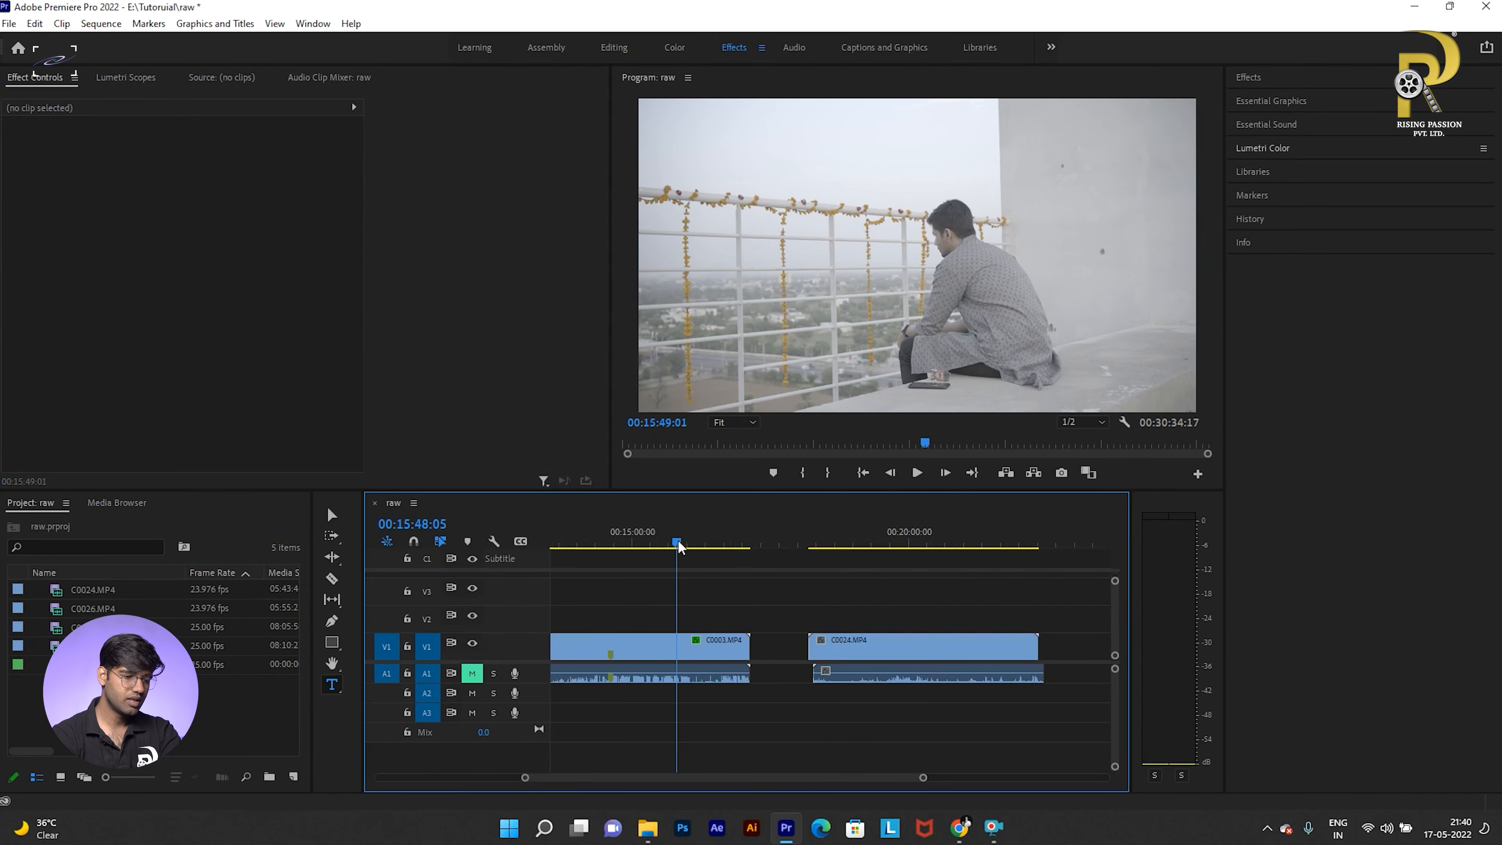
{"action": "key", "text": "equal"}
{"action": "key", "text": "minus"}
{"action": "key", "text": "equal"}
{"action": "left_click", "coordinate": [704, 536]}
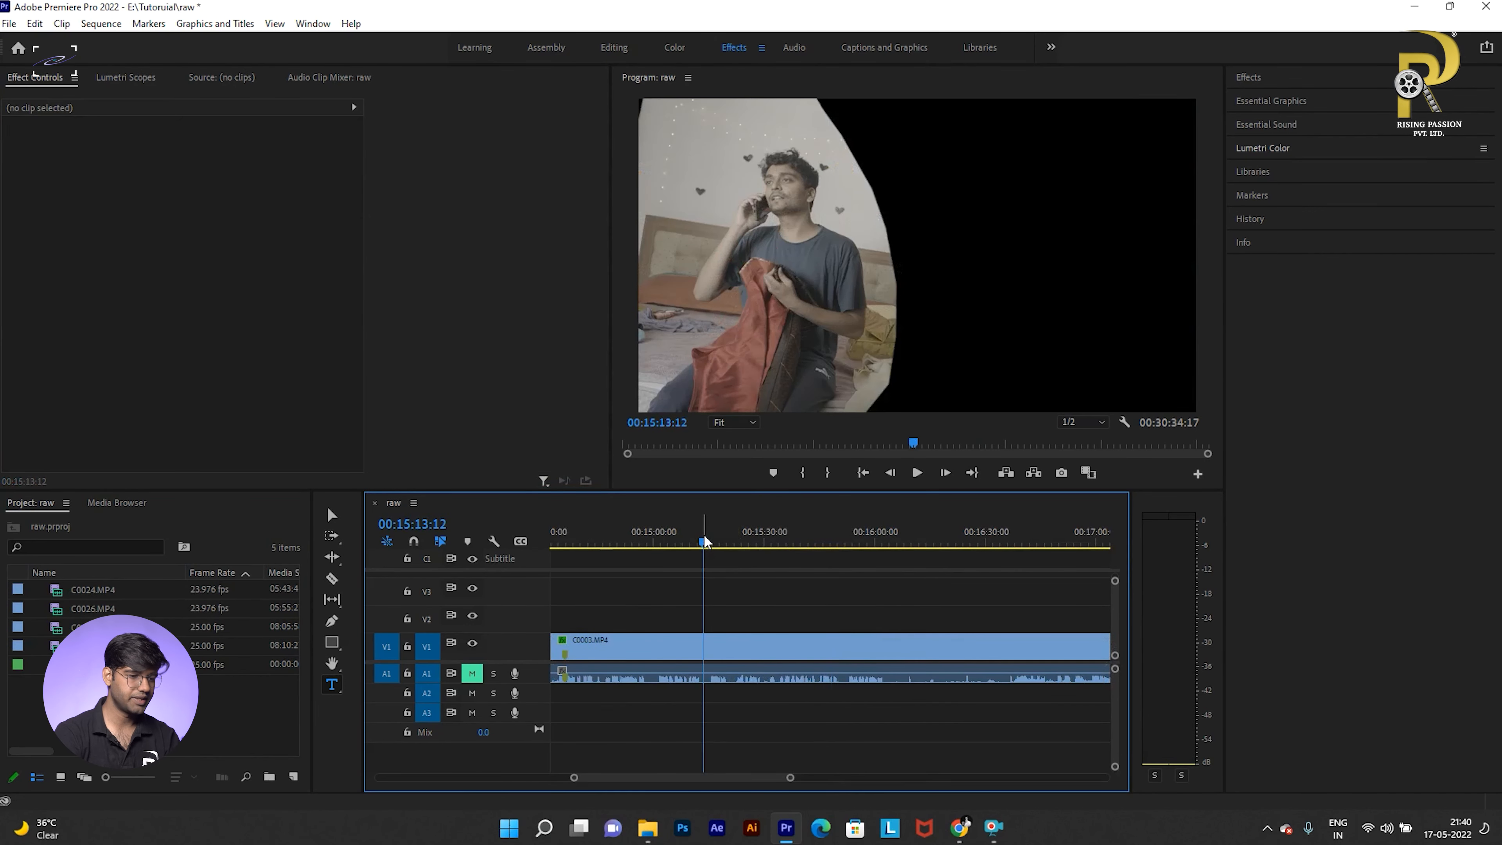
{"action": "left_click", "coordinate": [726, 644]}
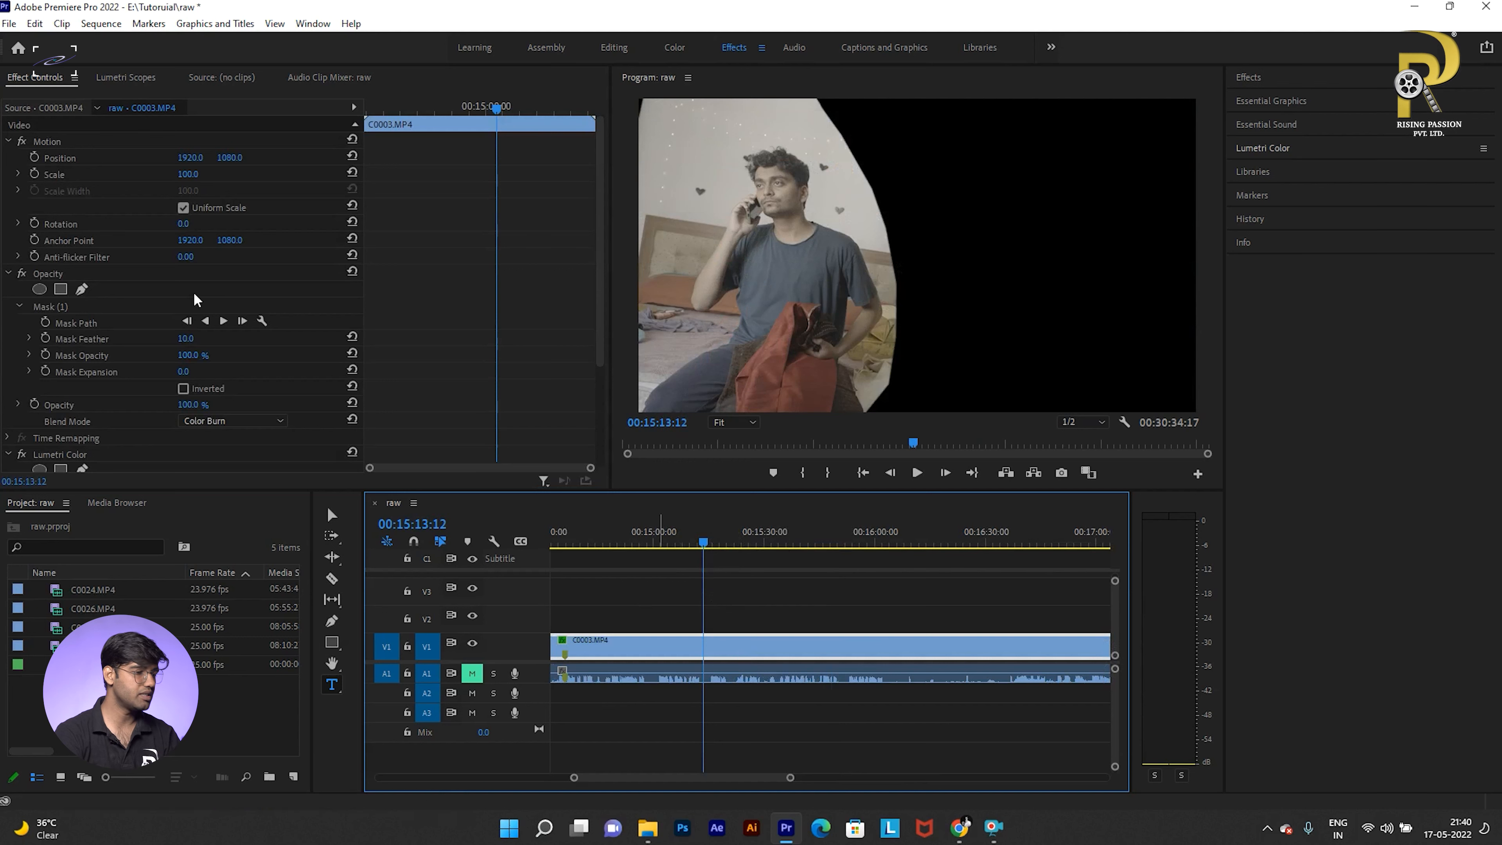
{"action": "left_click", "coordinate": [94, 307]}
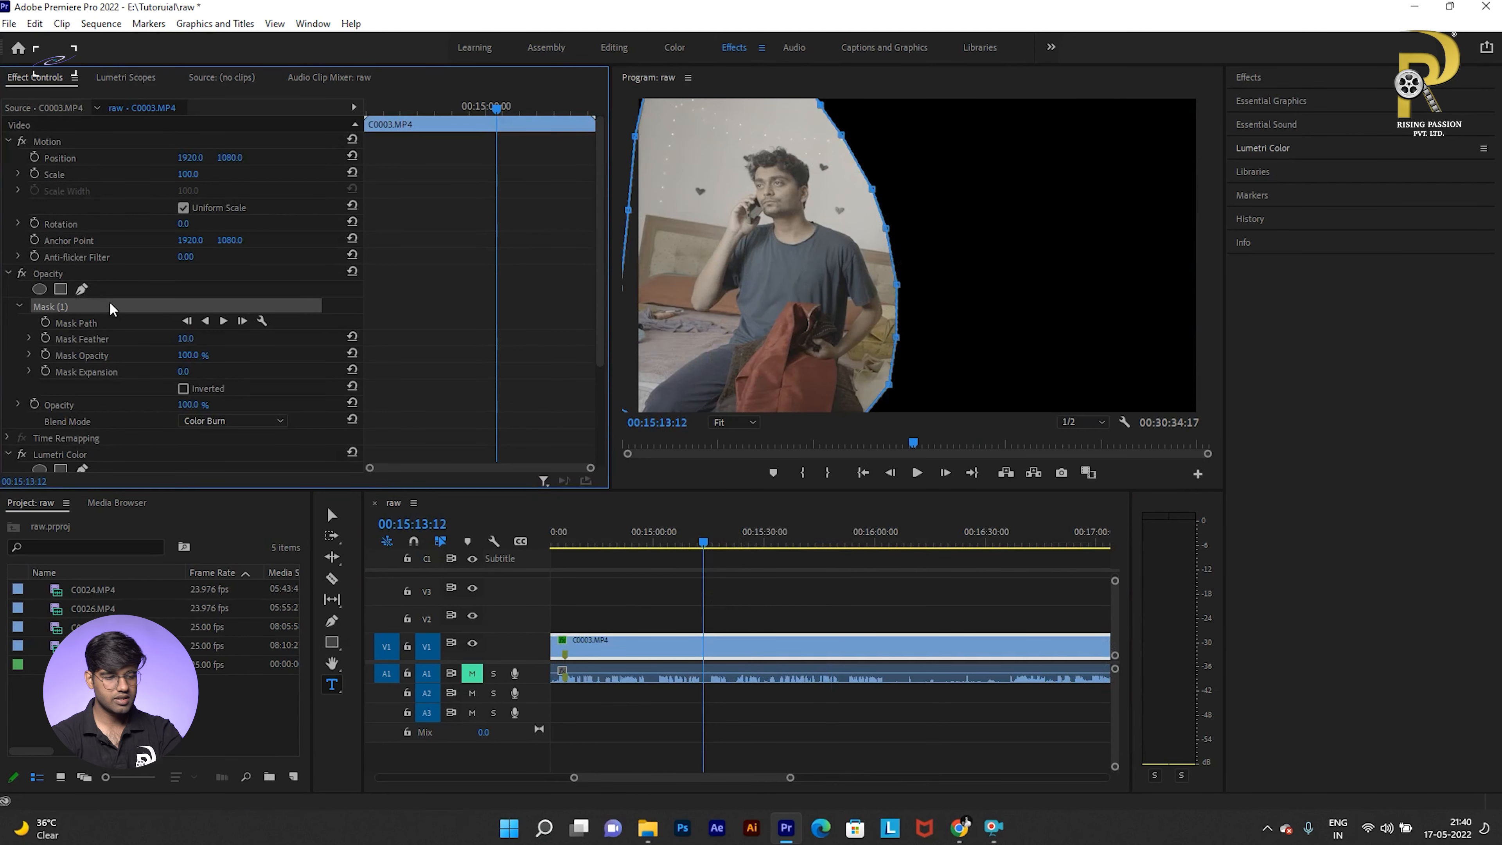
{"action": "key", "text": "Delete"}
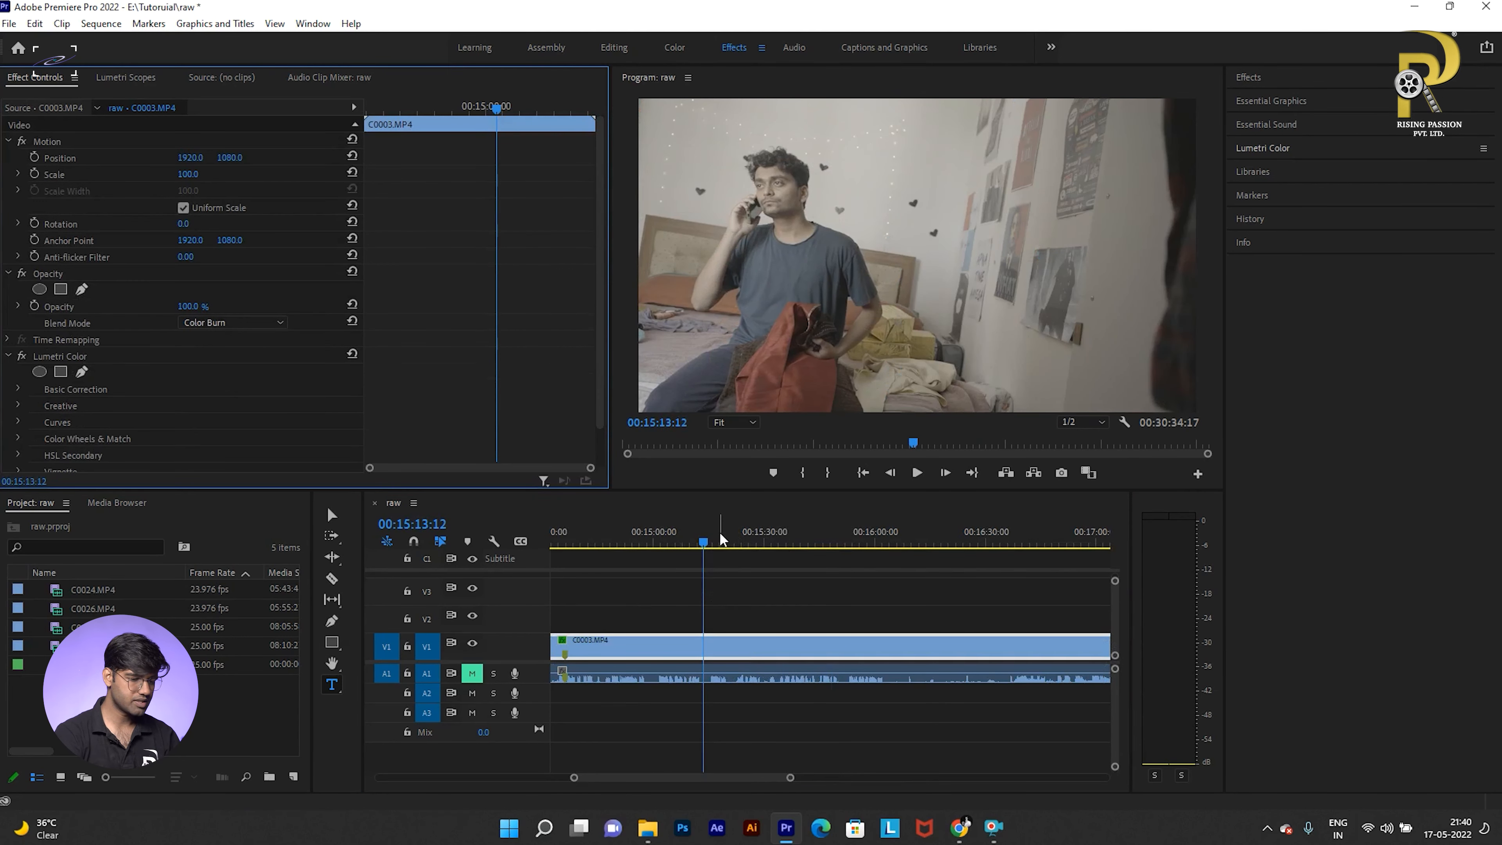
Step: Inspect the unmasked C0024.MP4 clip and its effect settings at 00:20:18:17
{"action": "left_click", "coordinate": [765, 566]}
{"action": "key", "text": "minus"}
{"action": "key", "text": "minus"}
{"action": "key", "text": "minus"}
{"action": "key", "text": "equal"}
{"action": "left_click", "coordinate": [827, 543]}
{"action": "key", "text": "equal"}
{"action": "key", "text": "minus"}
{"action": "key", "text": "minus"}
{"action": "left_click", "coordinate": [976, 542]}
{"action": "key", "text": "equal"}
{"action": "key", "text": "equal"}
{"action": "left_click", "coordinate": [839, 656]}
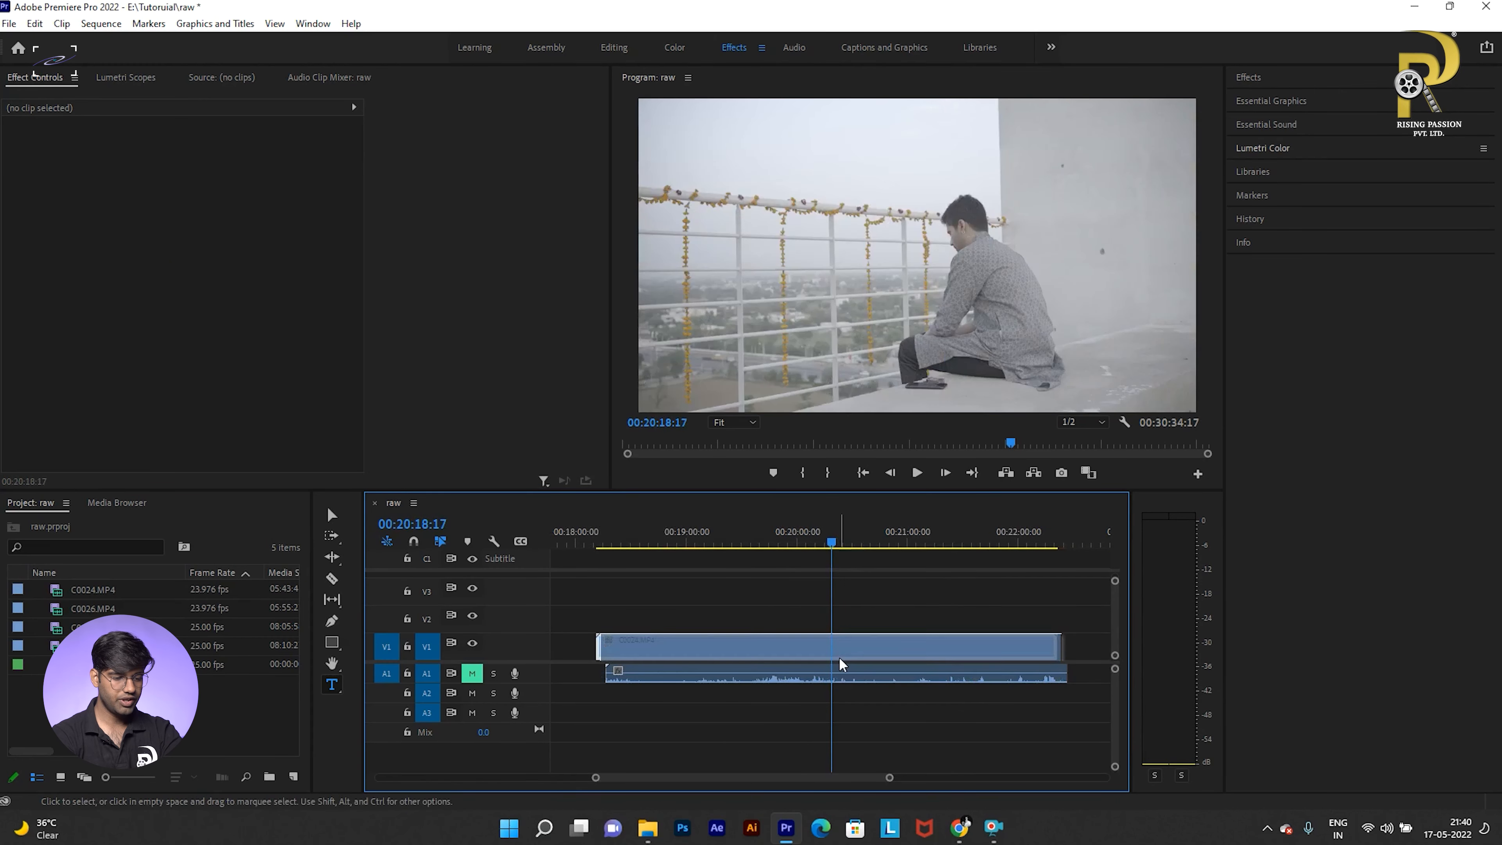
{"action": "key", "text": "minus"}
{"action": "key", "text": "minus"}
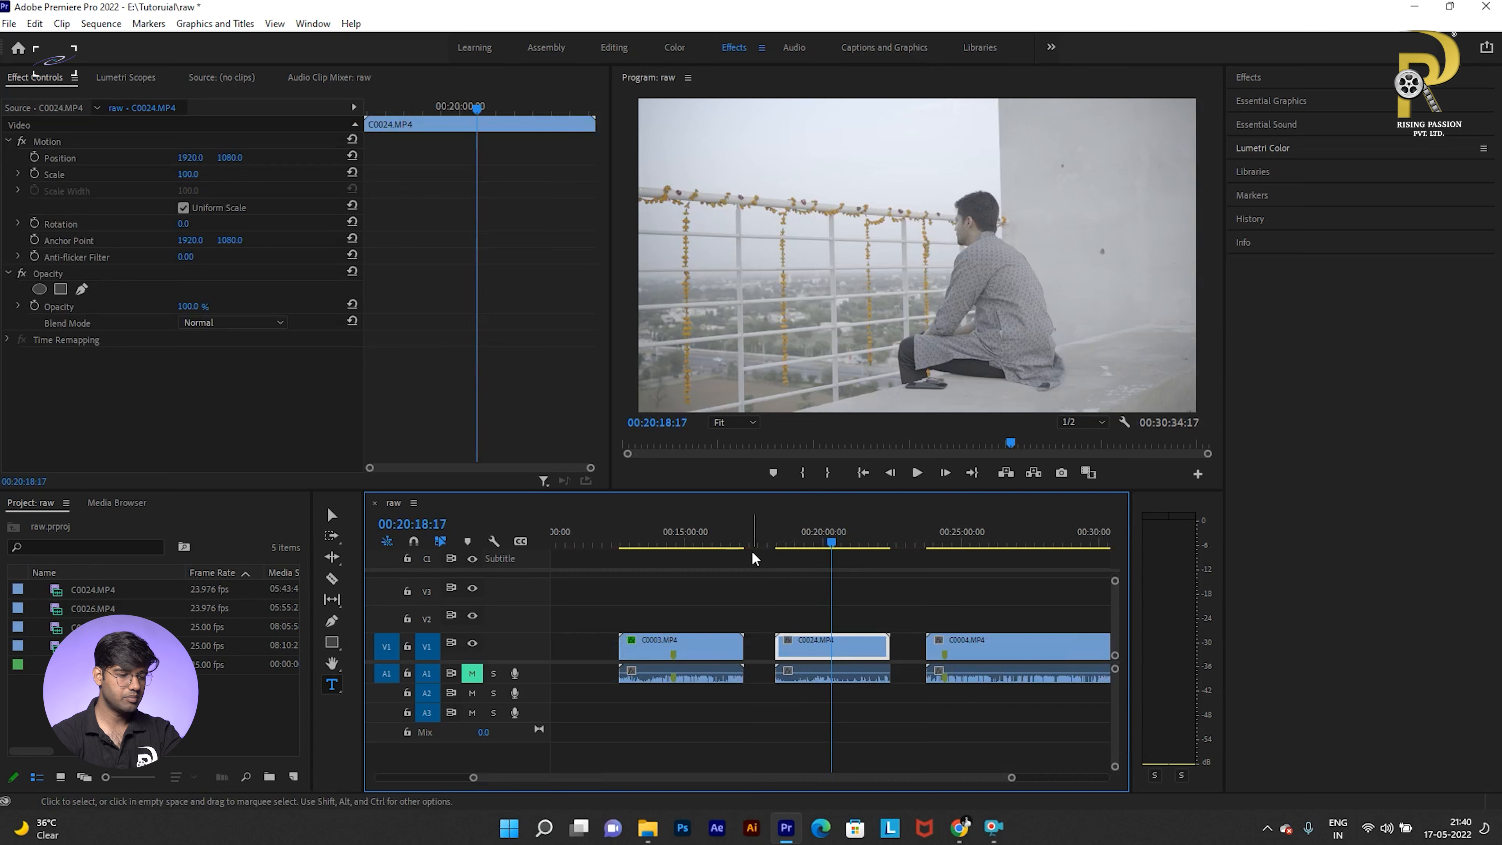
Step: Apply the Warp Stabilizer effect to C0003.MP4 with the playhead at 00:15:03:07
{"action": "left_click", "coordinate": [686, 543]}
{"action": "key", "text": "equal"}
{"action": "key", "text": "equal"}
{"action": "key", "text": "minus"}
{"action": "key", "text": "equal"}
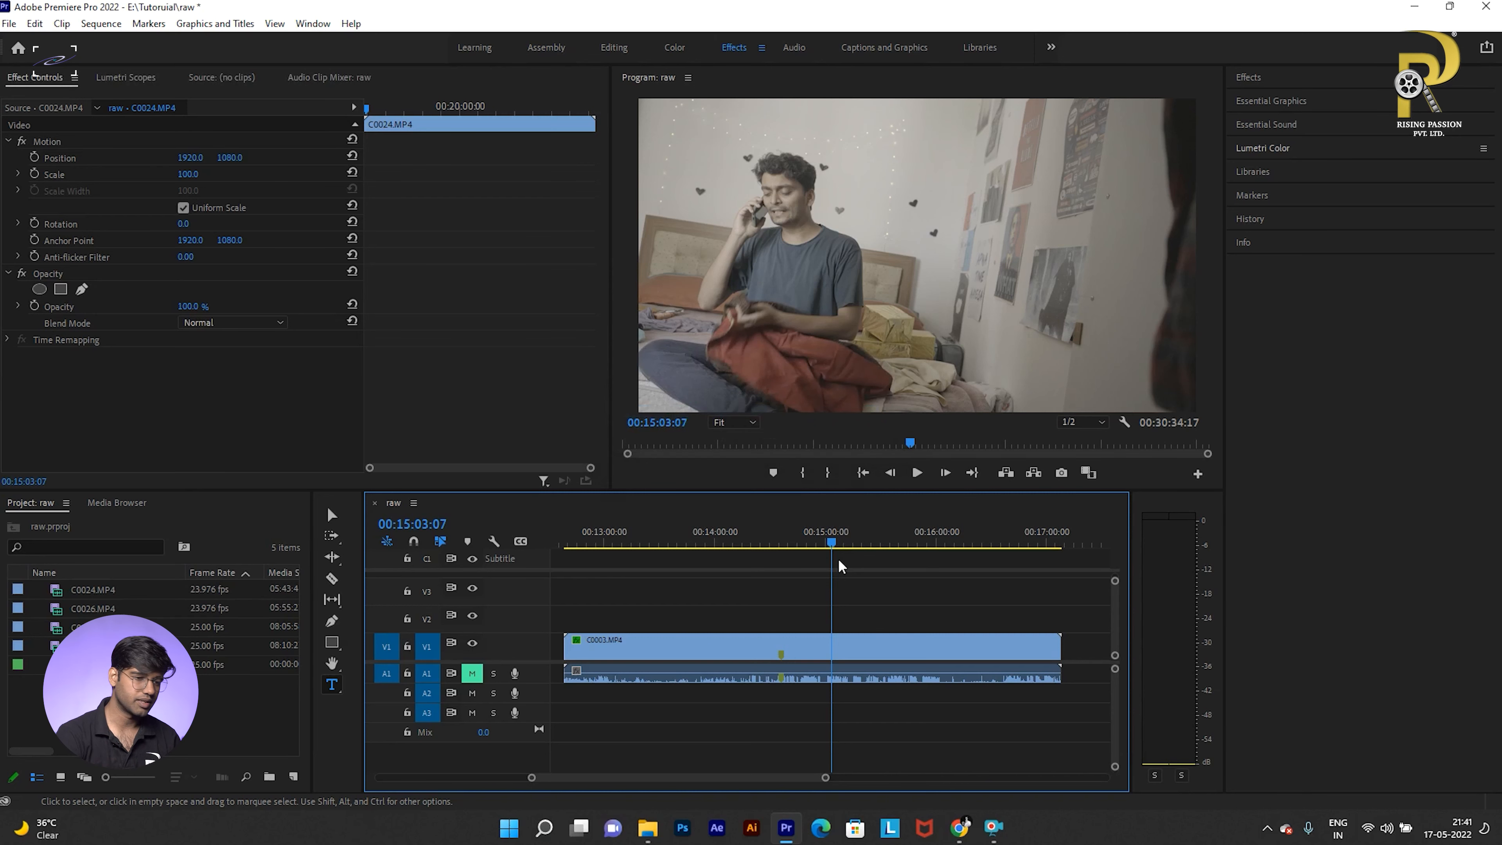
{"action": "left_click", "coordinate": [1286, 72]}
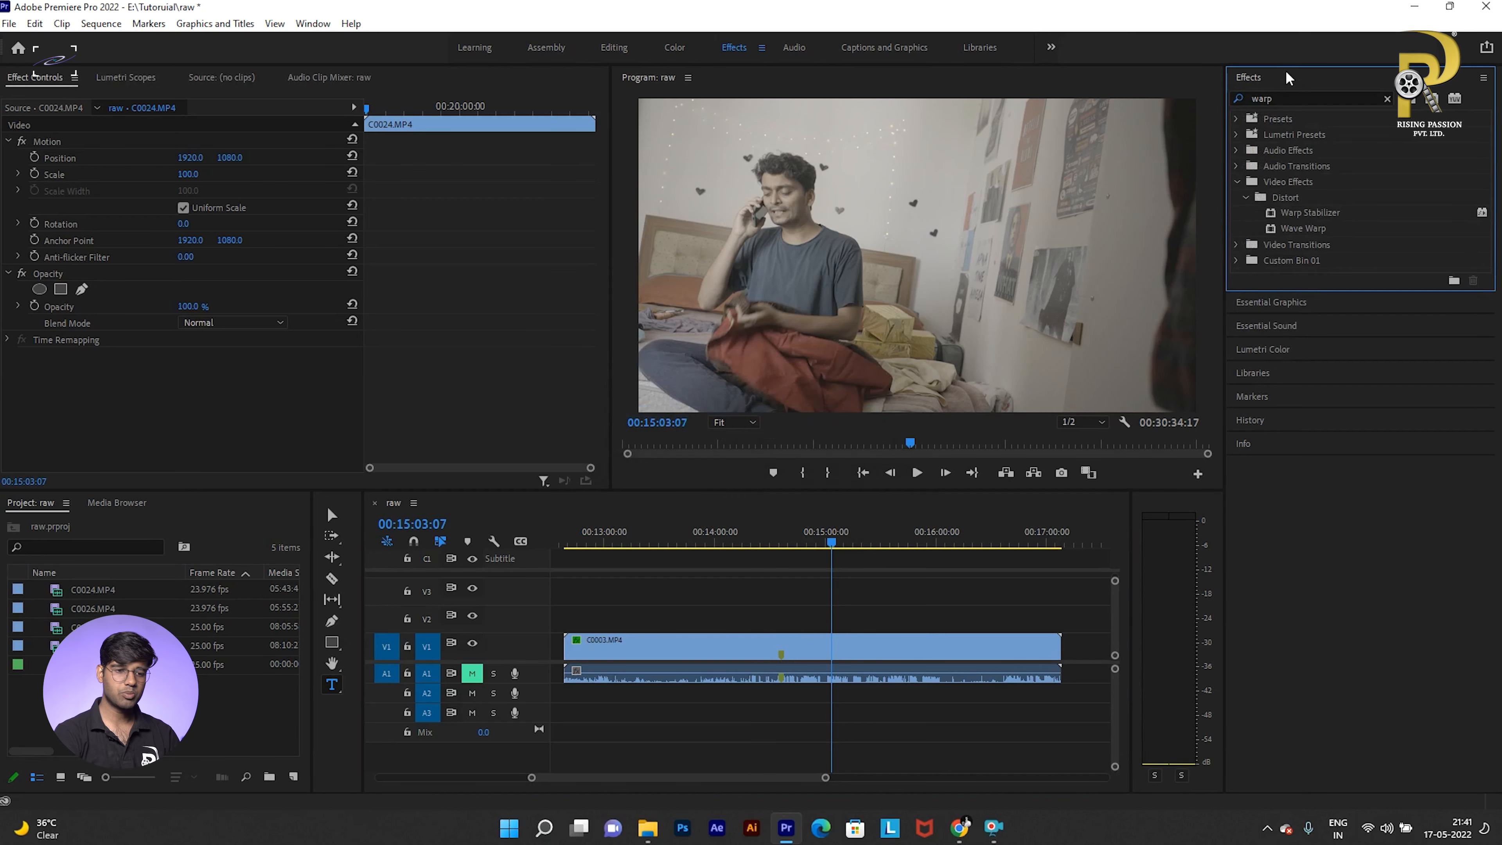
{"action": "left_click", "coordinate": [1298, 99]}
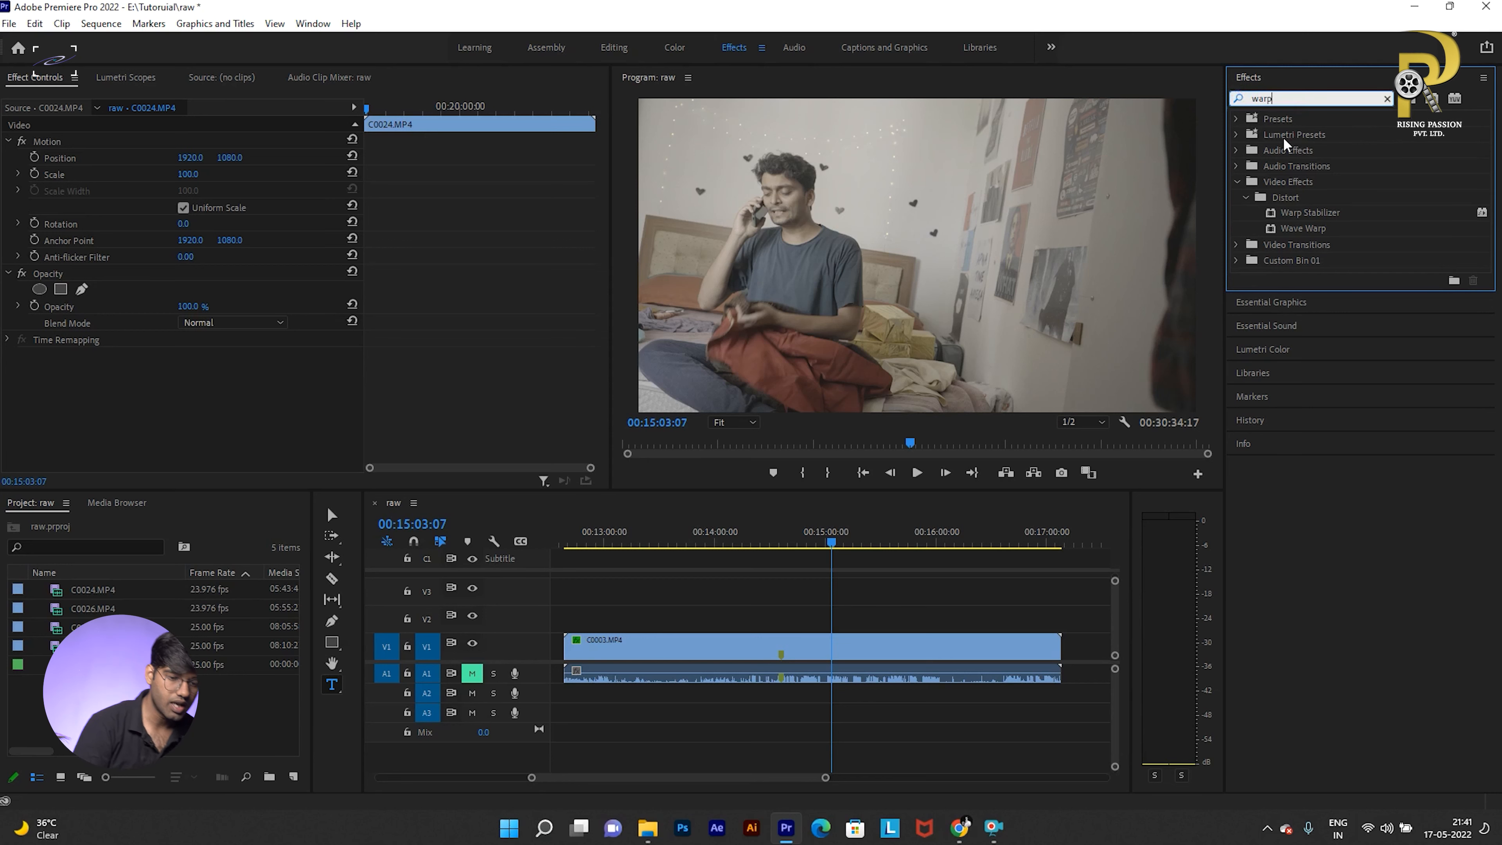
{"action": "left_click", "coordinate": [1287, 217]}
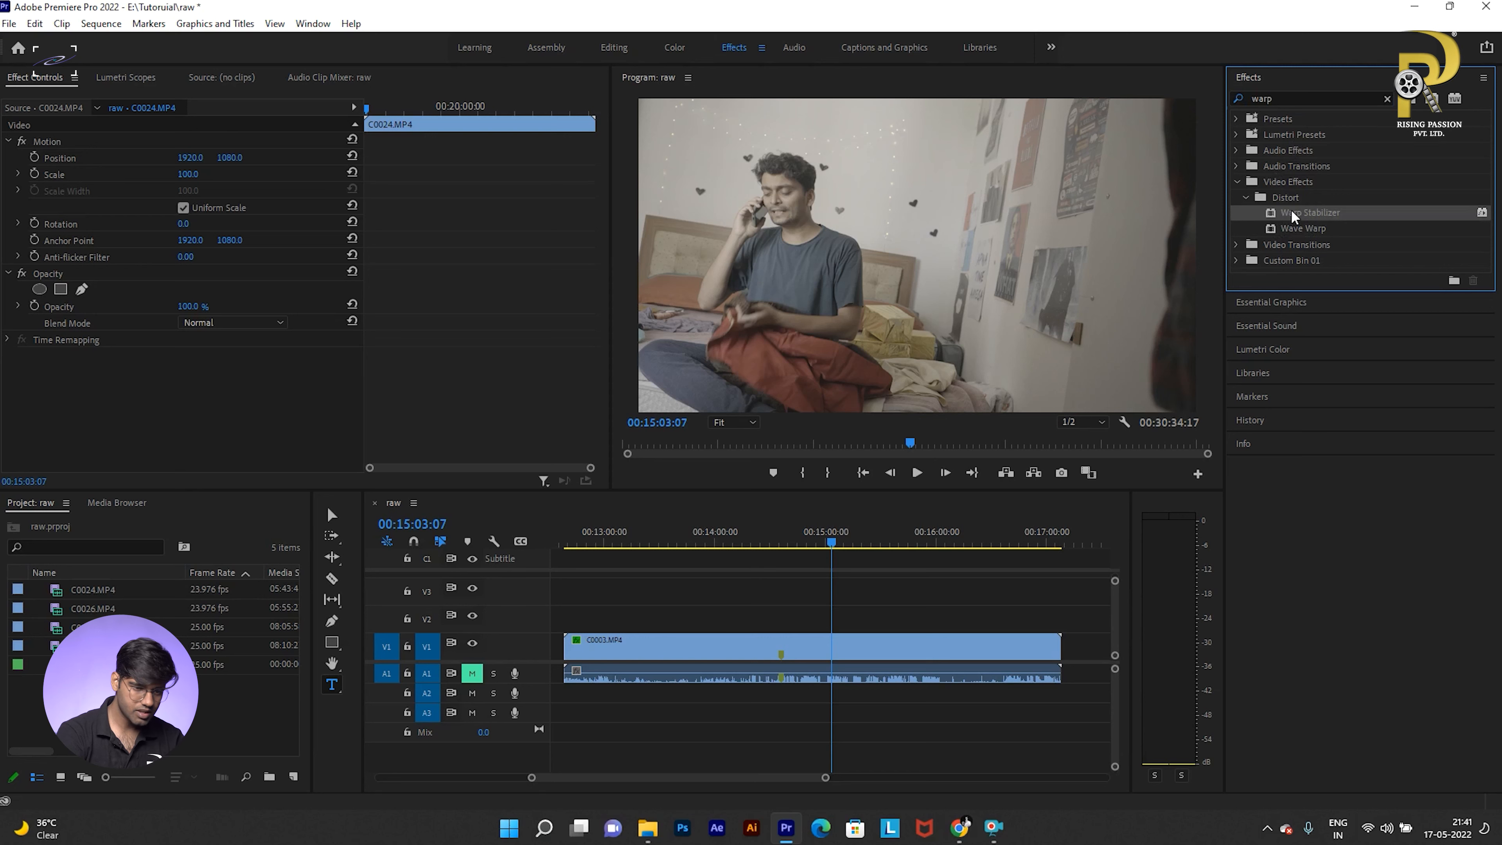
{"action": "left_click_drag", "start_coordinate": [1291, 211], "coordinate": [869, 660]}
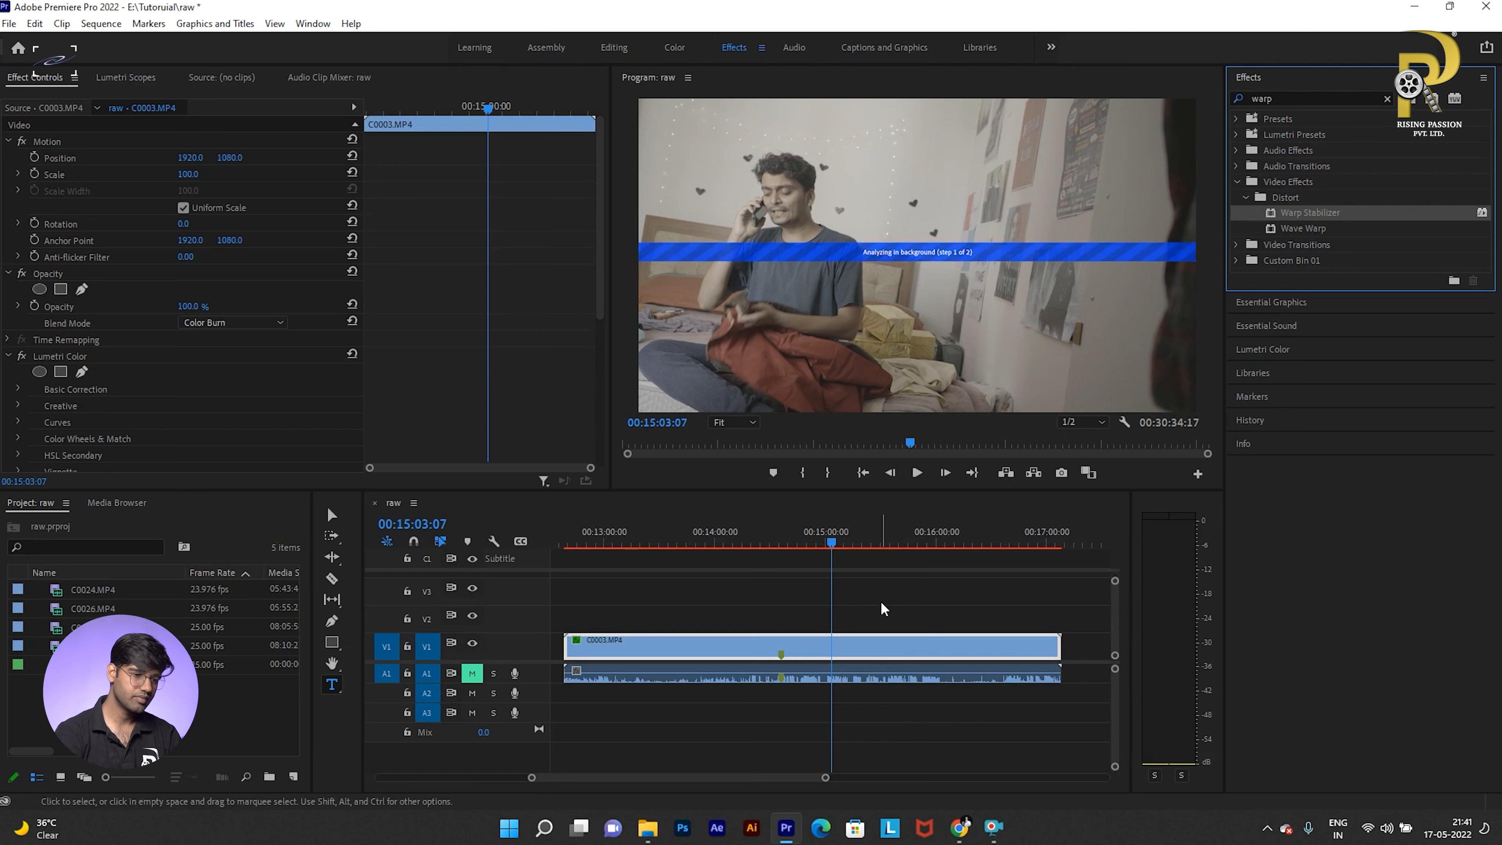
Step: Delete the Warp Stabilizer effect from C0003.MP4 and deselect the clip
{"action": "left_click", "coordinate": [880, 604]}
{"action": "left_click", "coordinate": [859, 660]}
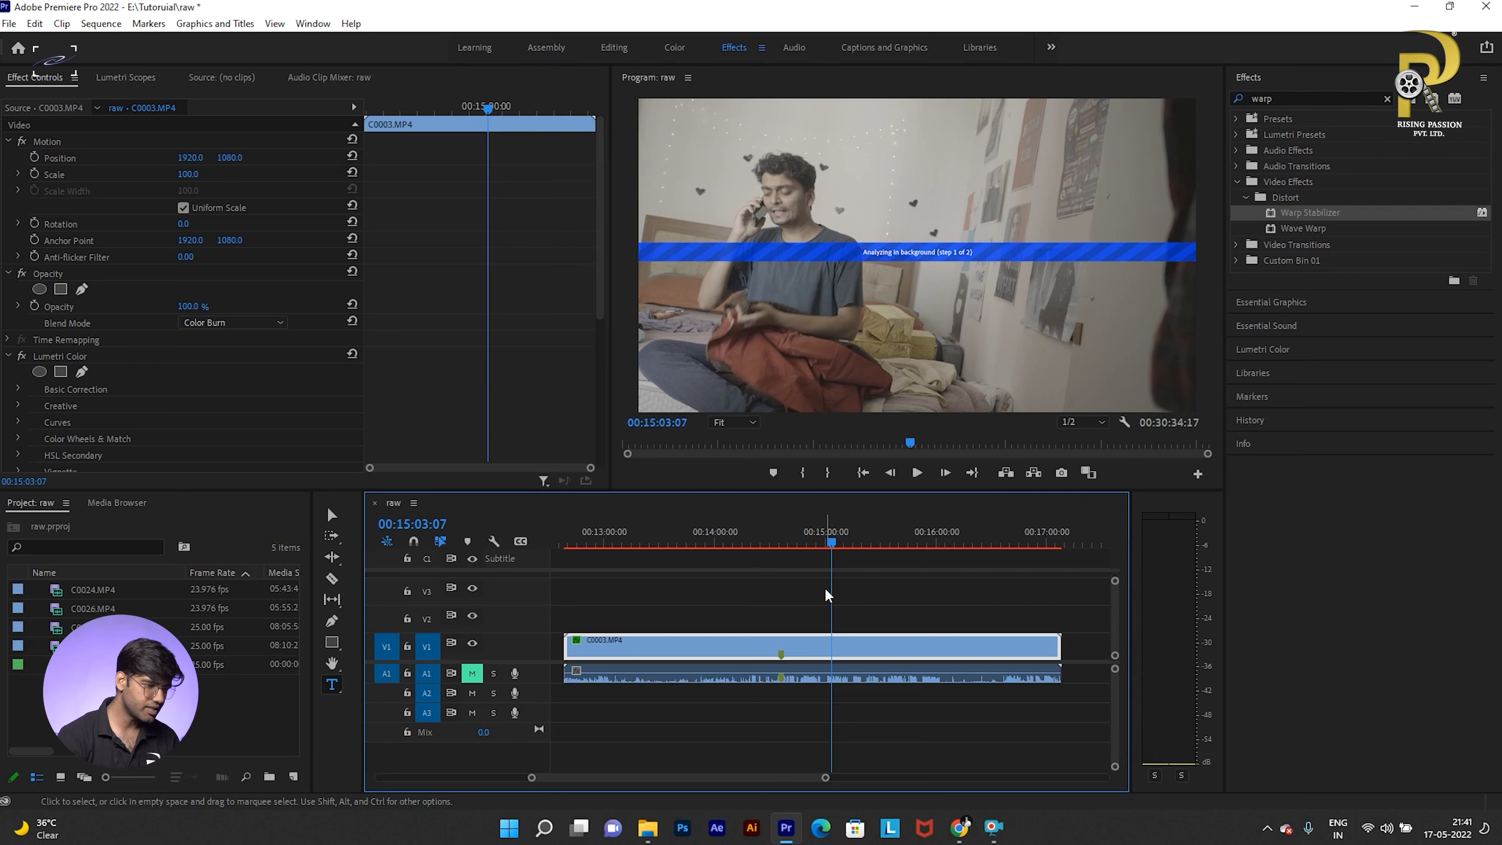
{"action": "scroll", "coordinate": [825, 587], "scroll_direction": "down", "scroll_amount": 2}
{"action": "scroll", "coordinate": [197, 362], "scroll_direction": "down", "scroll_amount": 3}
{"action": "scroll", "coordinate": [197, 363], "scroll_direction": "down", "scroll_amount": 3}
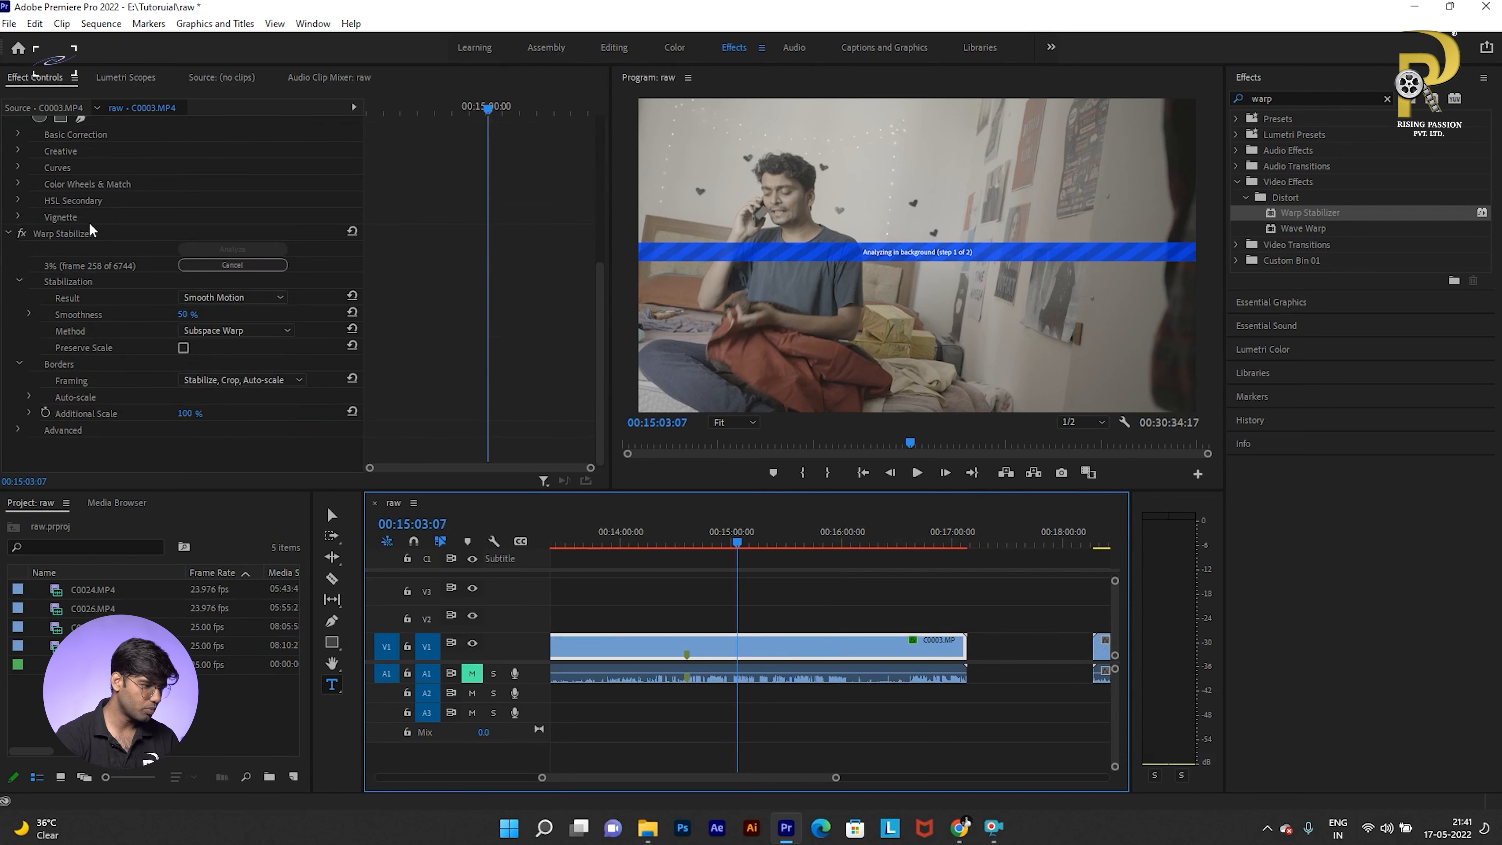
{"action": "left_click", "coordinate": [96, 235]}
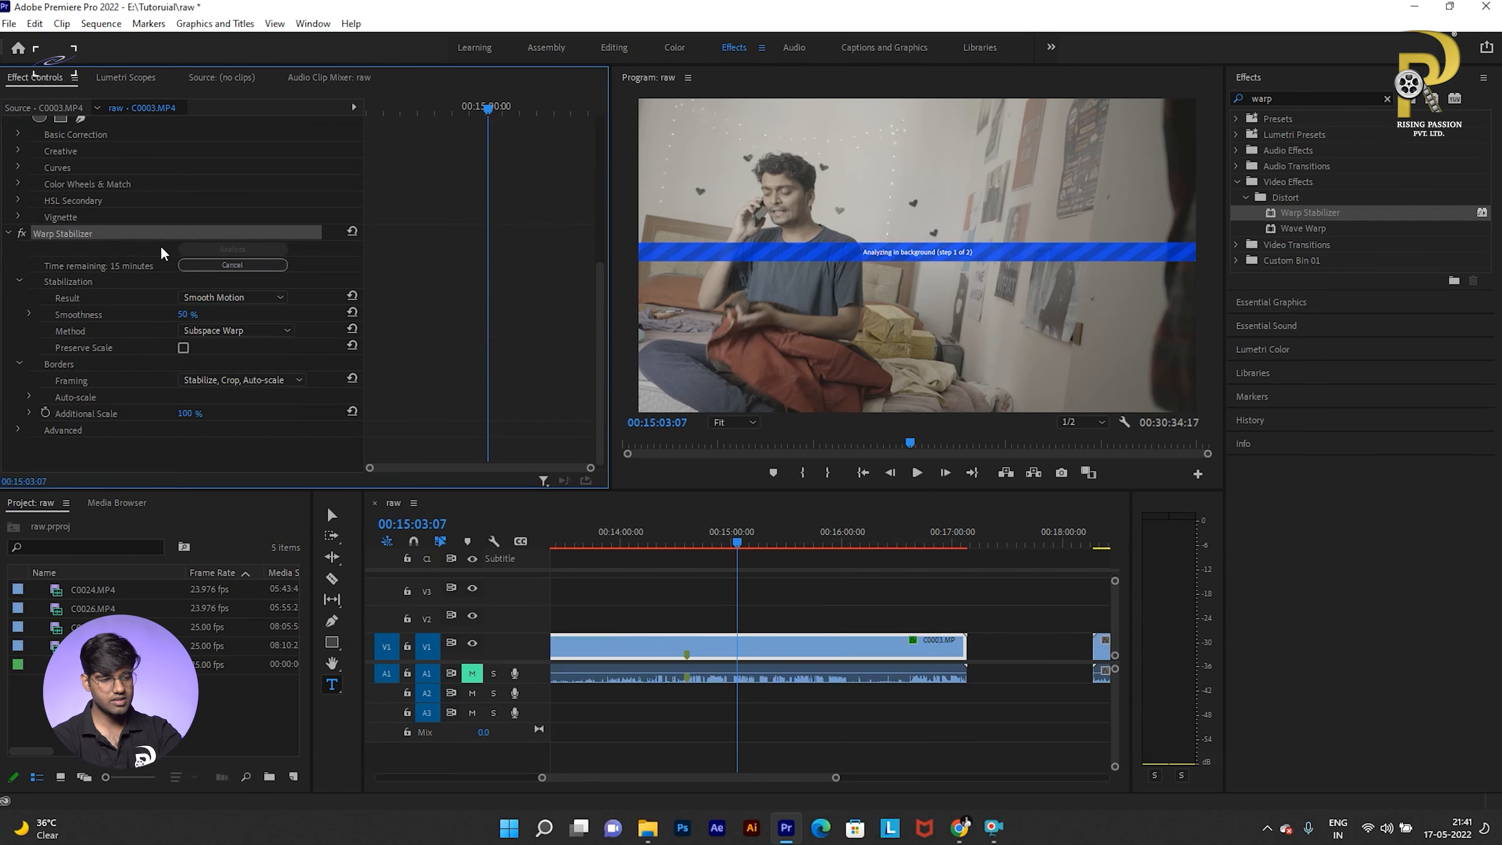
{"action": "key", "text": "Delete"}
{"action": "left_click", "coordinate": [913, 610]}
{"action": "scroll", "coordinate": [933, 601], "scroll_direction": "down", "scroll_amount": 4}
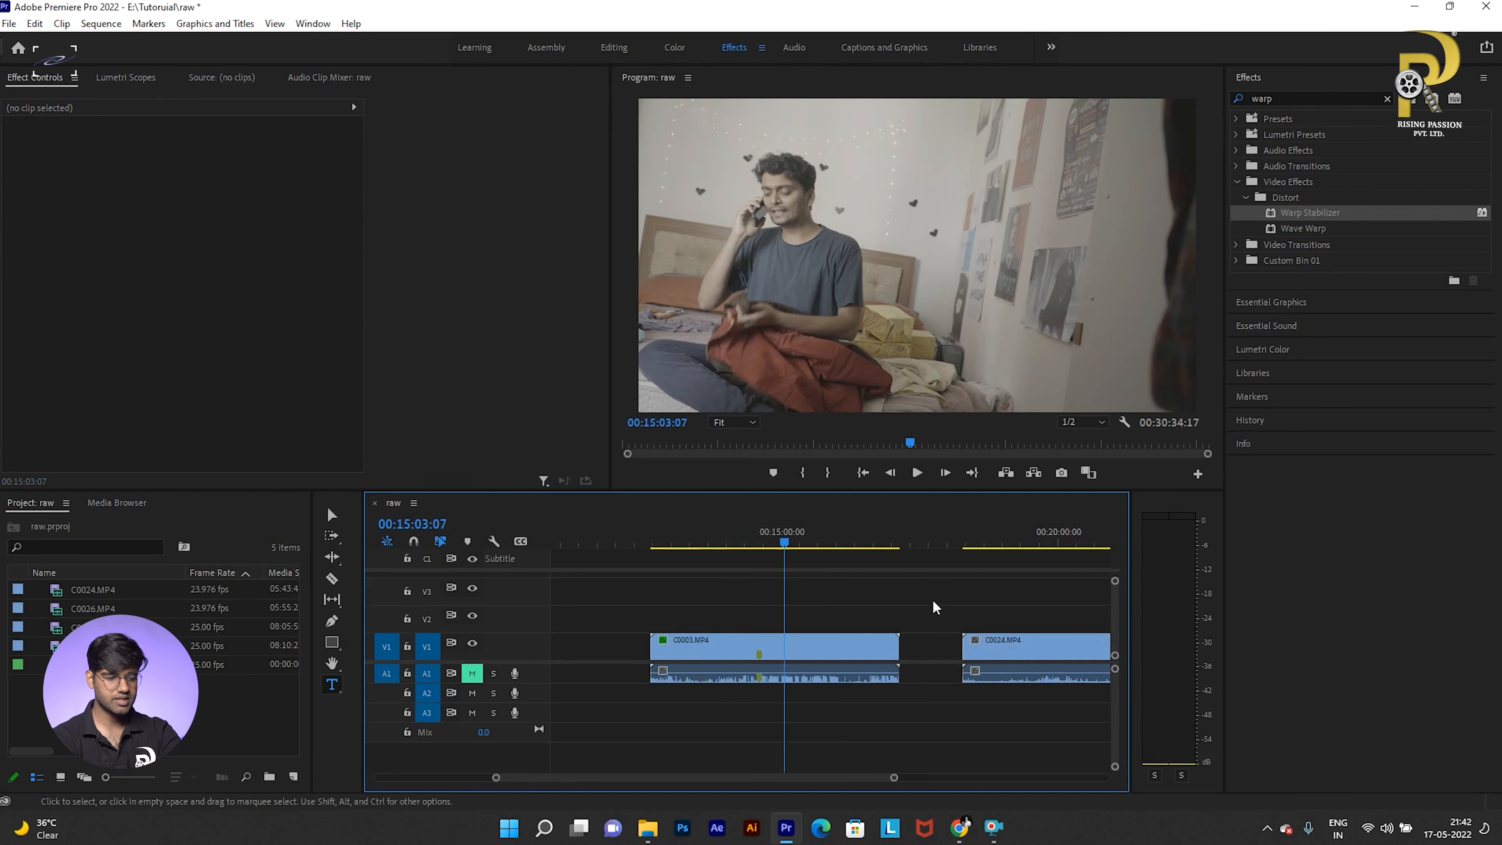